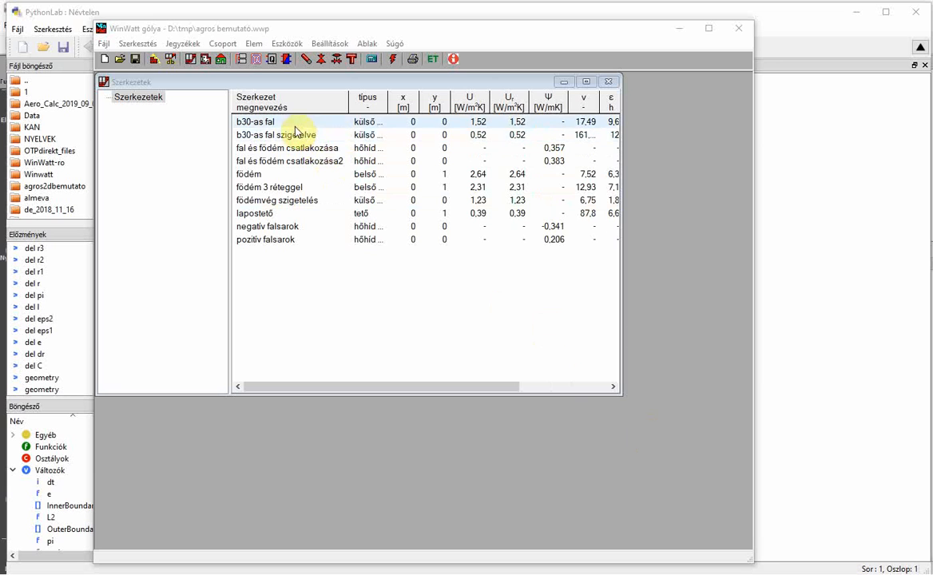
Review the layers and thermal data of the lapostető structure, leaving it unmodified
click(255, 214)
double_click(258, 214)
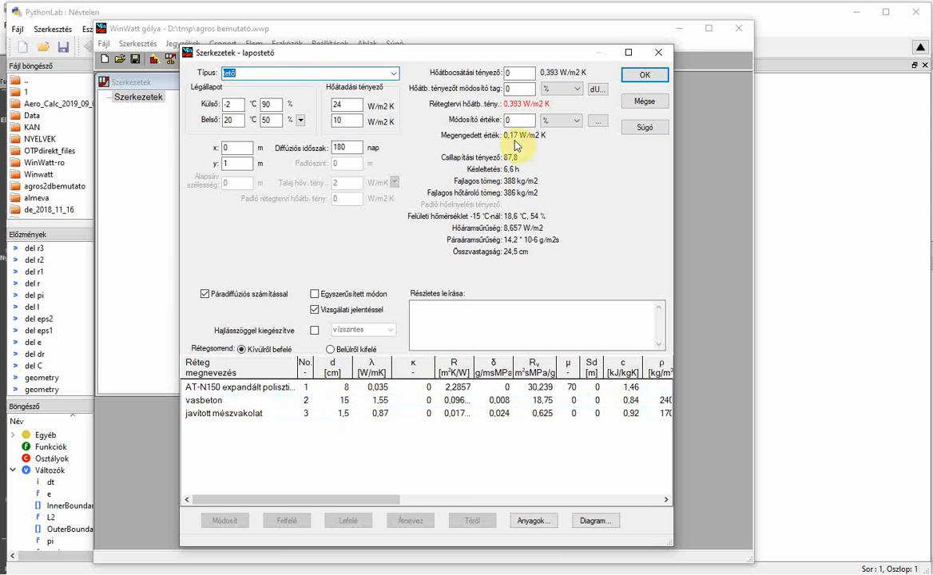
click(645, 99)
Create a new structure named fal-födém-attika as Ismert szerkezet, with the type hőhíd (külső)
right_click(310, 258)
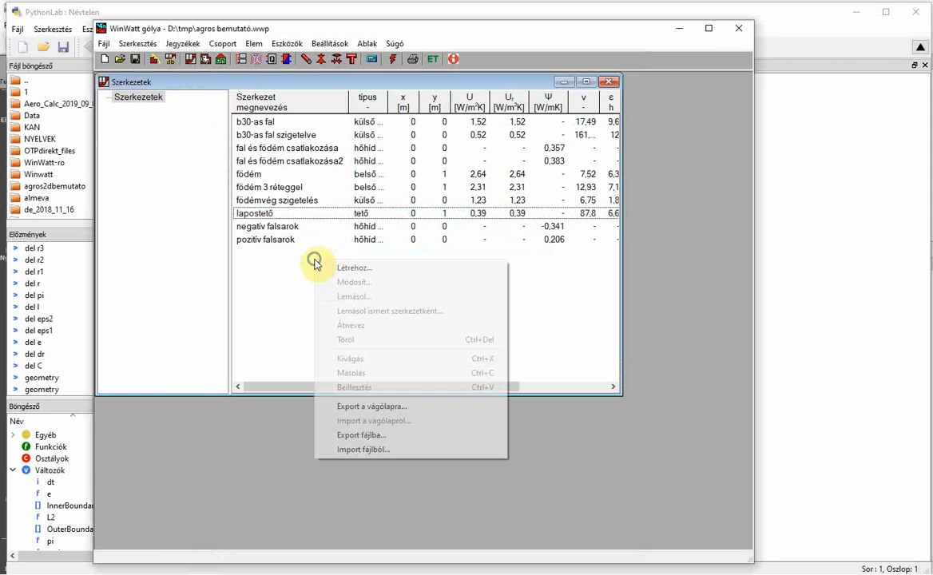
click(354, 266)
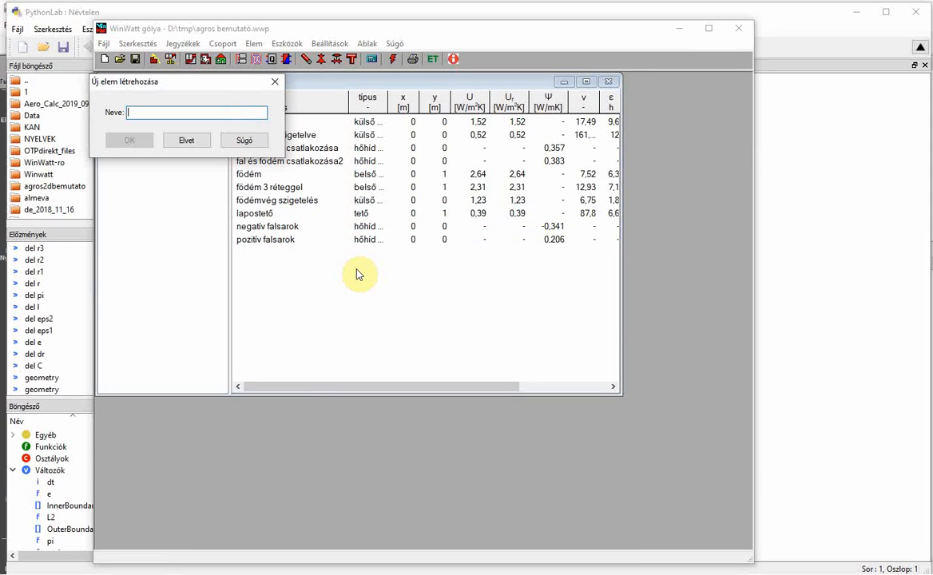
text(fal-f)
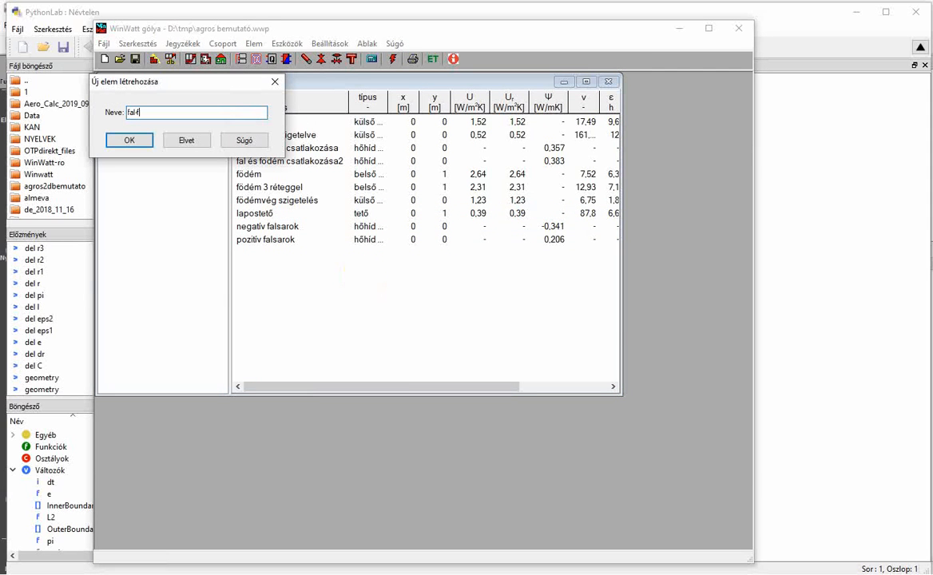
text(ödém-attika)
key(Return)
key(Down)
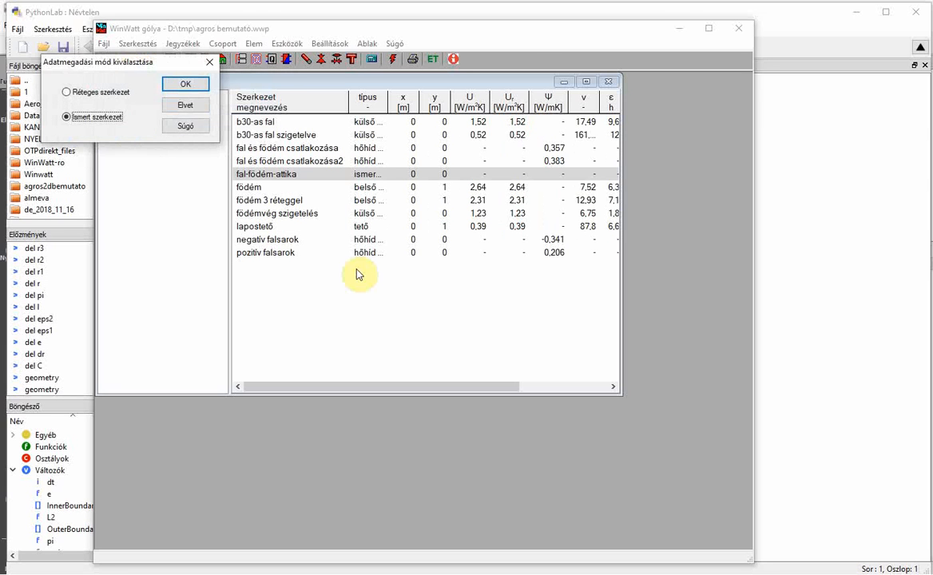
key(Return)
key(Down)
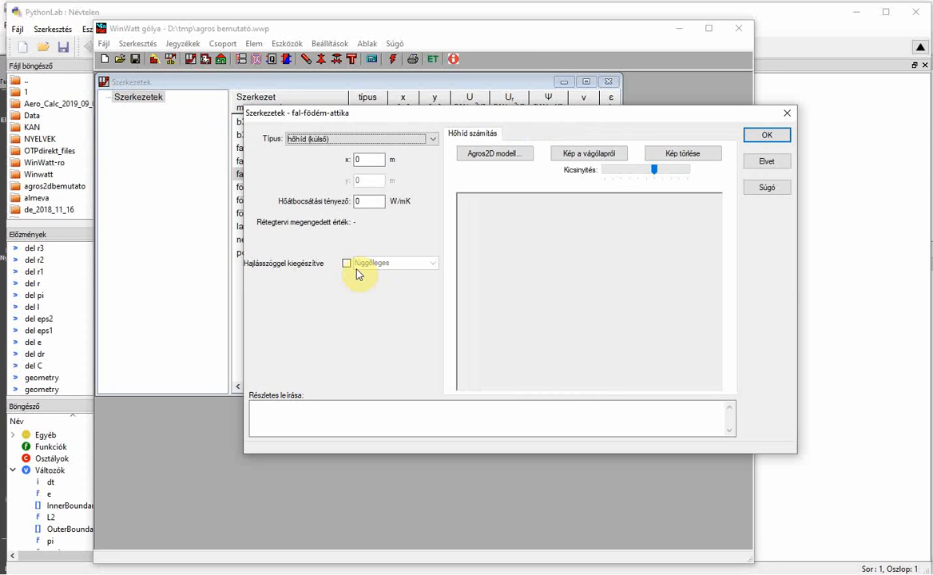
Start an Agros2D model for the thermal bridge with the type Fal és födém csatlakozása + attika
click(489, 154)
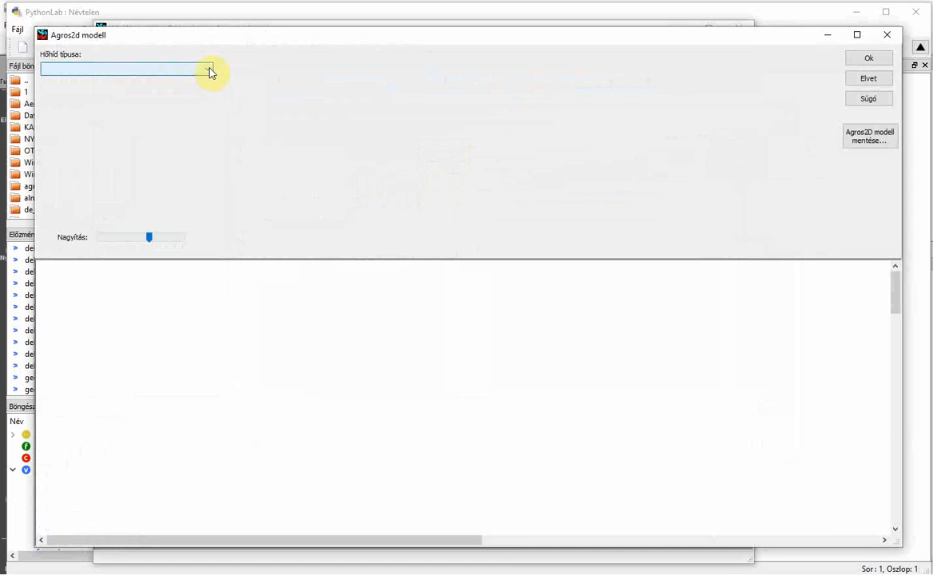
click(207, 69)
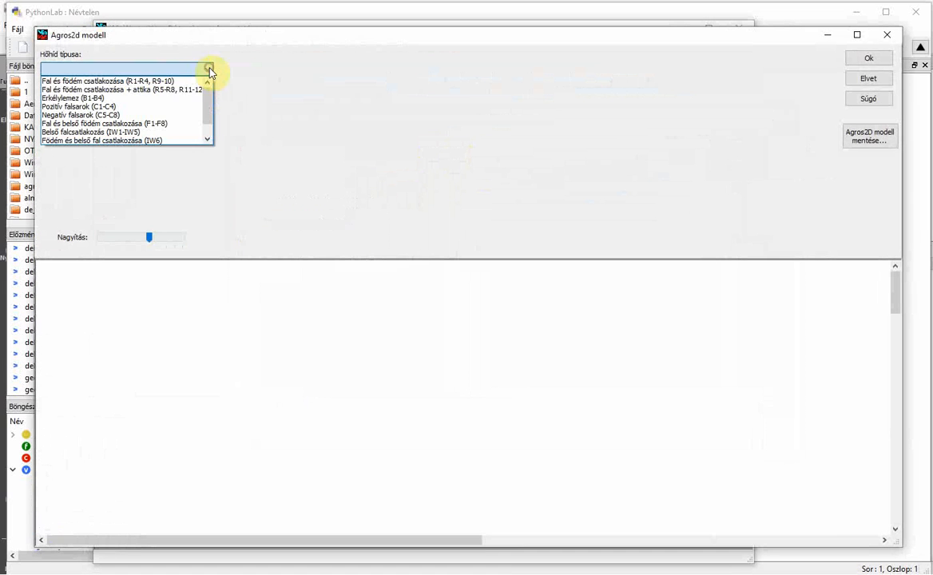
click(121, 90)
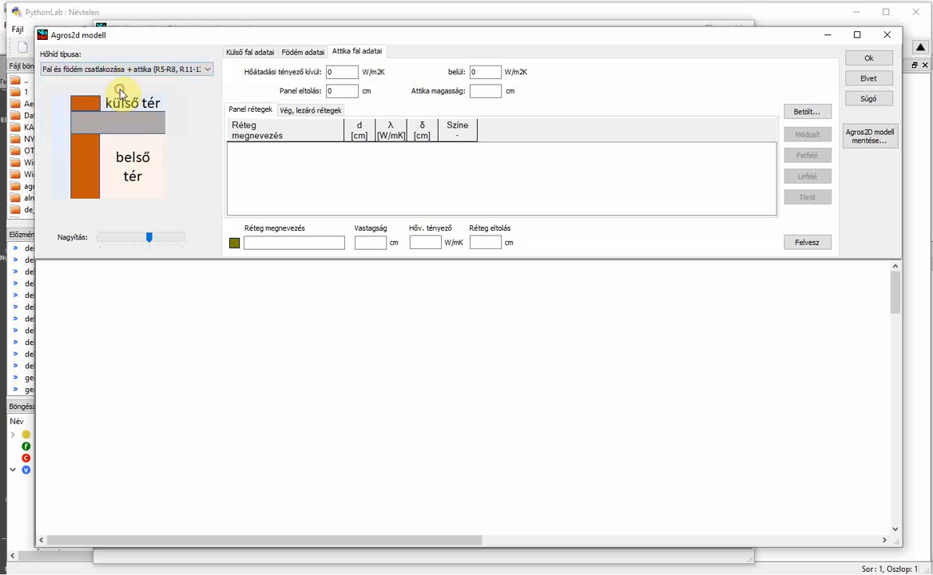
Load the b30-as fal szigetelve structure as the external wall's panel layers
click(250, 52)
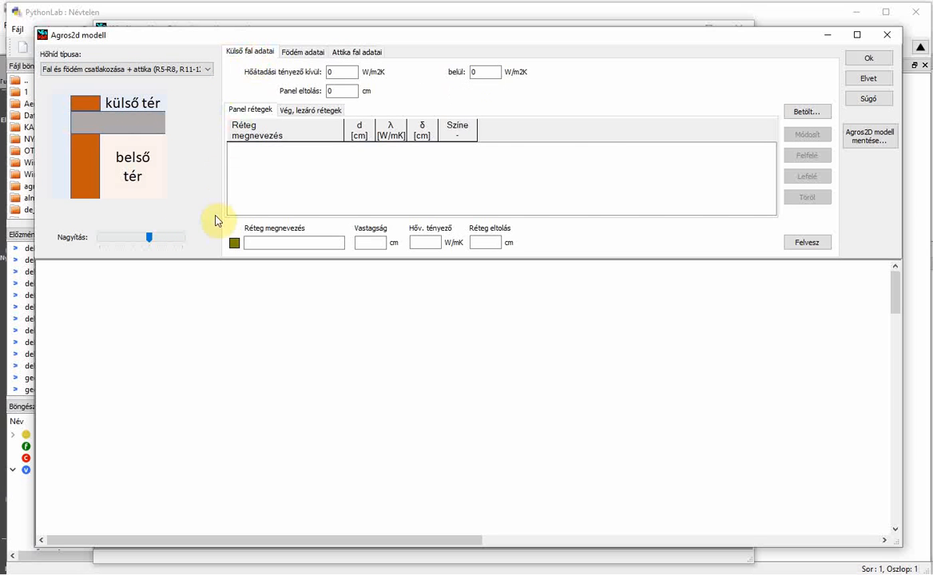
click(805, 112)
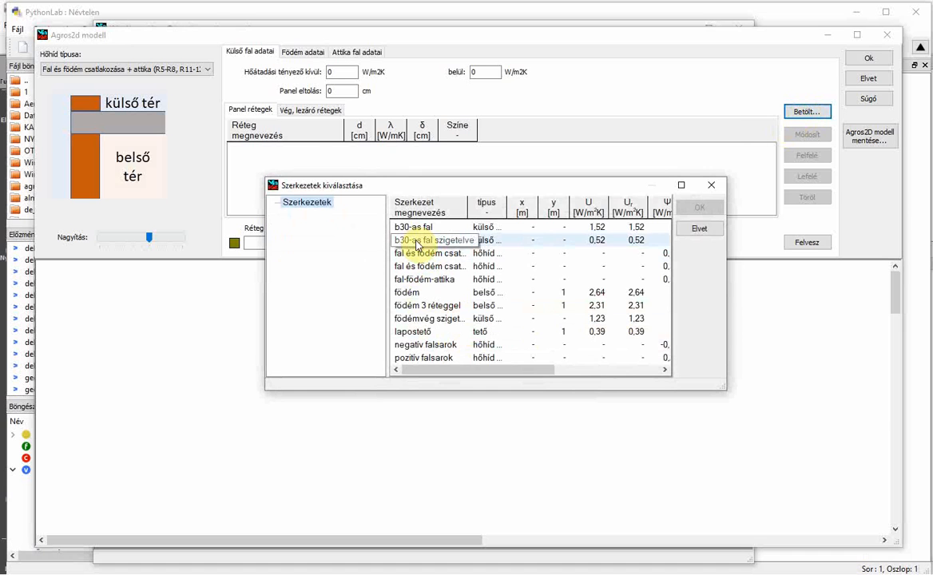
double_click(417, 241)
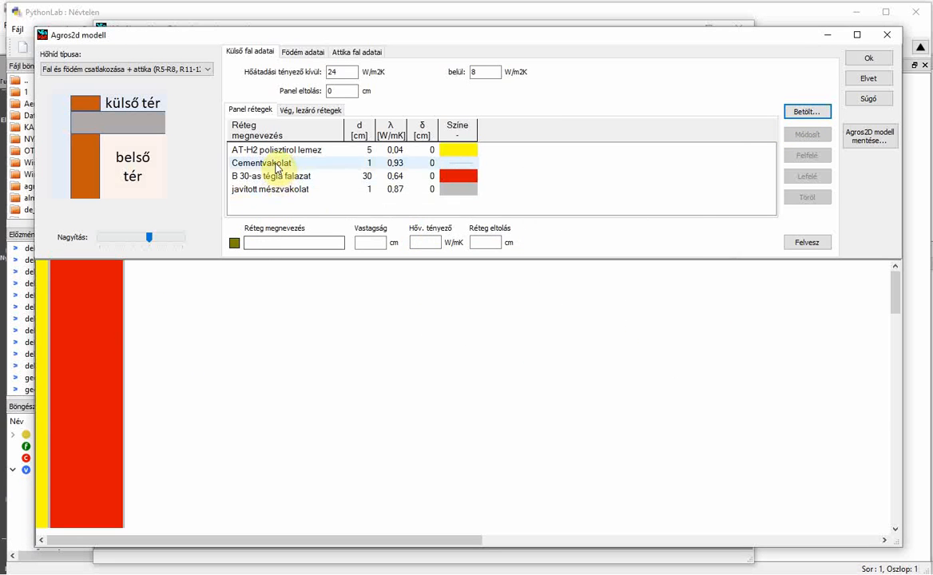
Load the lapostető structure as the slab's panel layers
click(307, 53)
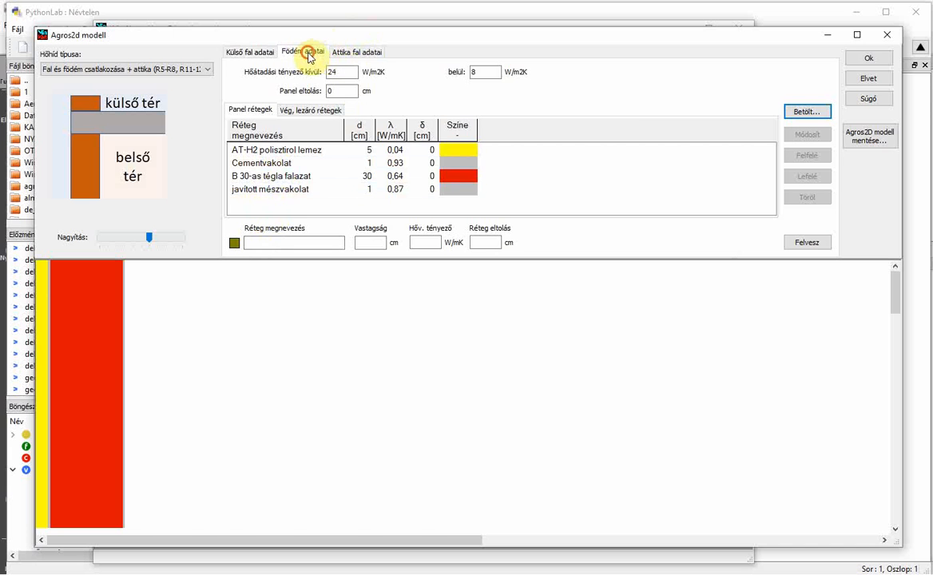
click(798, 115)
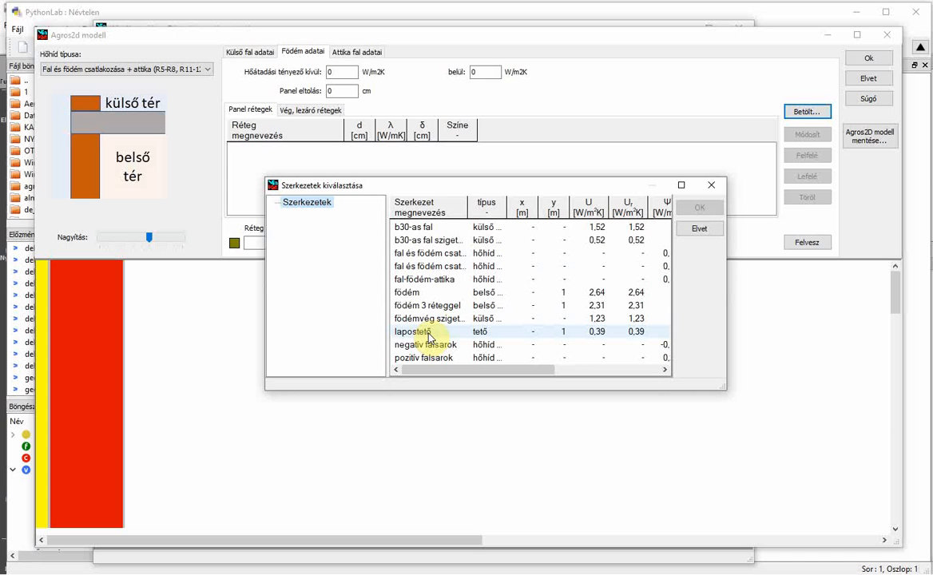
double_click(429, 334)
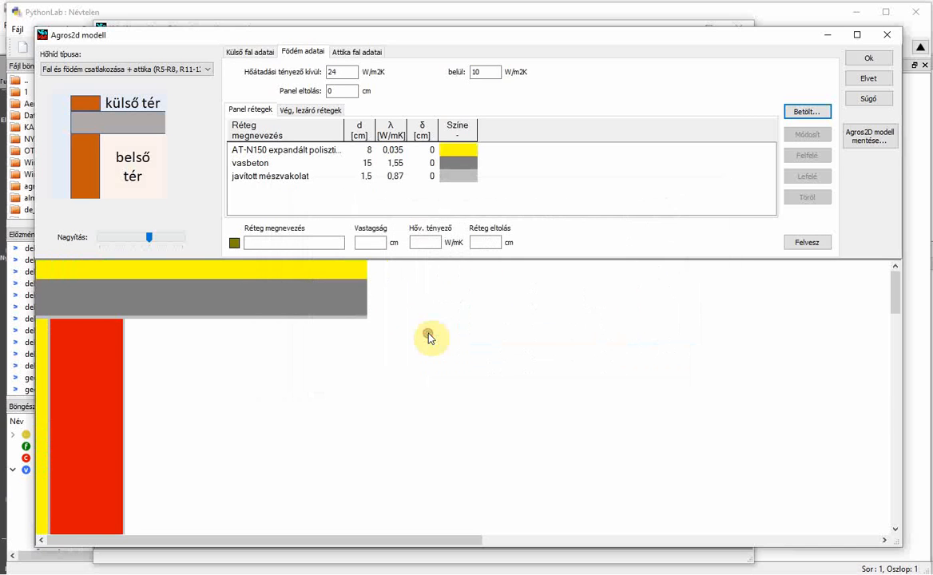
Load the b30-as fal structure as the attic wall's panel layers and set the attic height to 40 cm
click(356, 52)
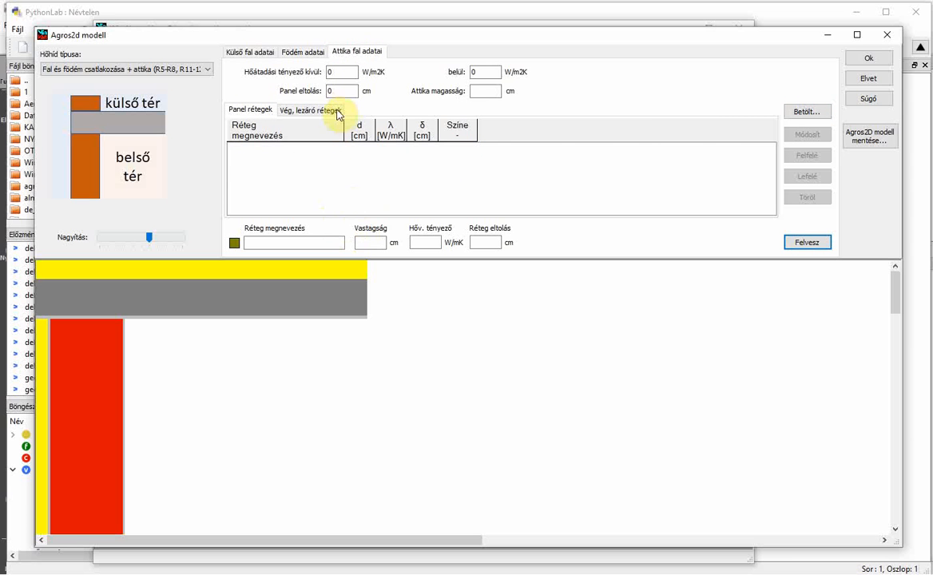
click(797, 113)
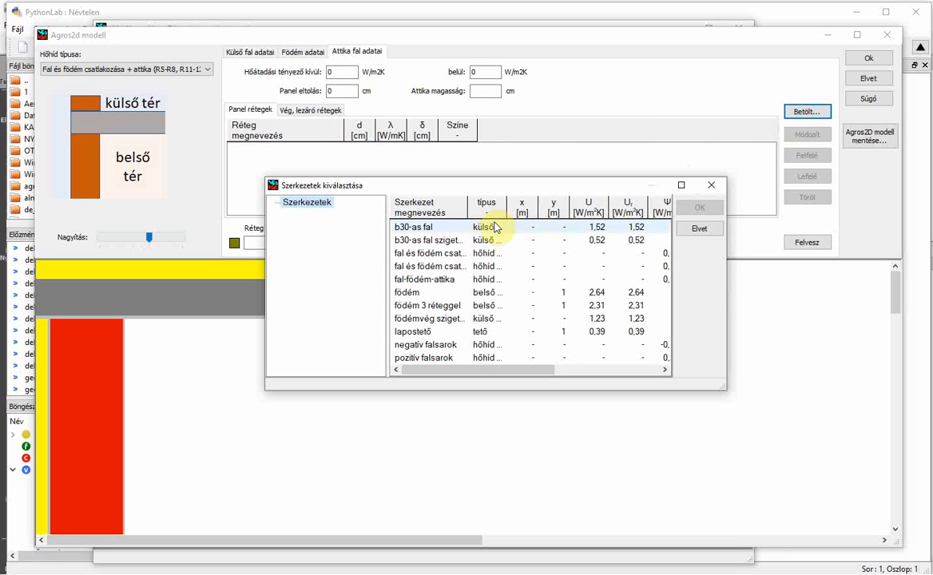
click(418, 228)
double_click(421, 228)
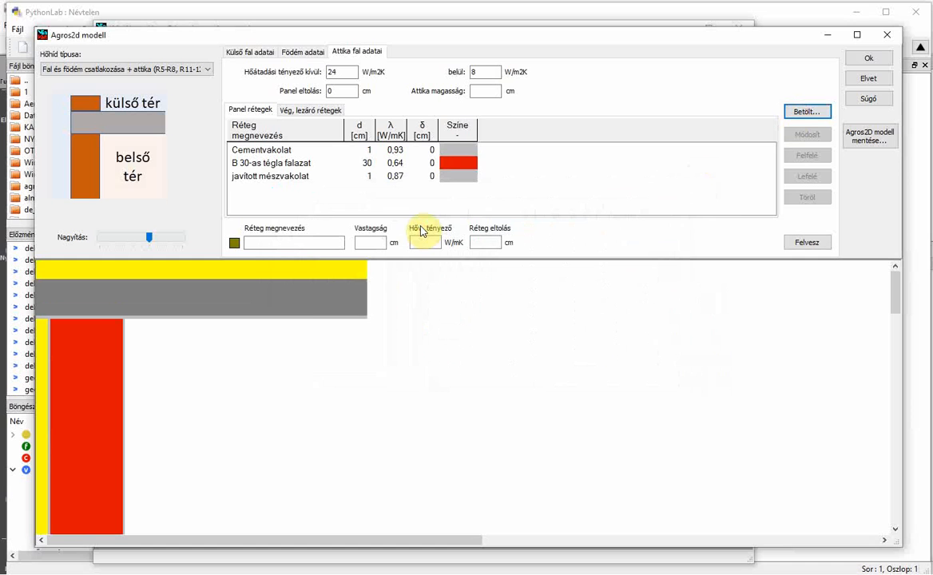
click(483, 90)
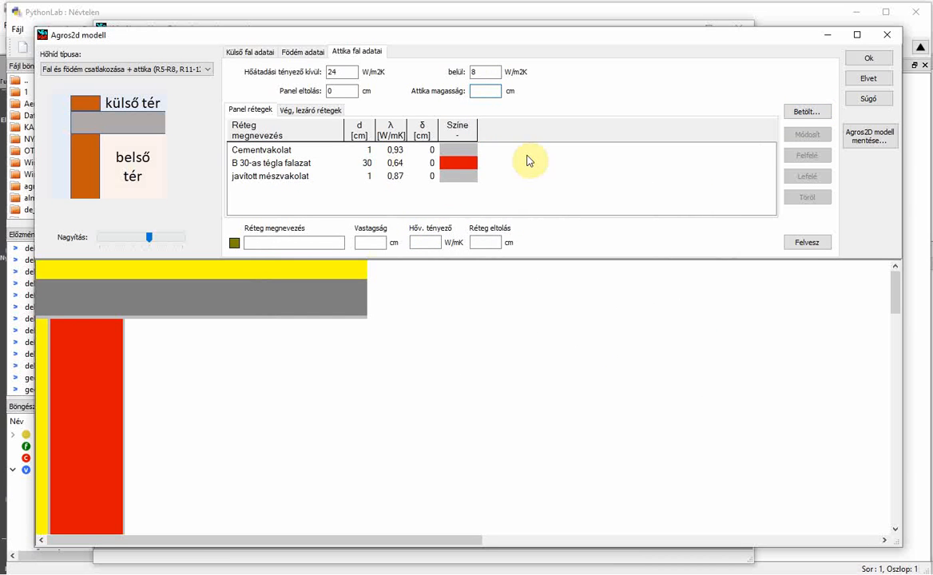
text(40)
click(479, 71)
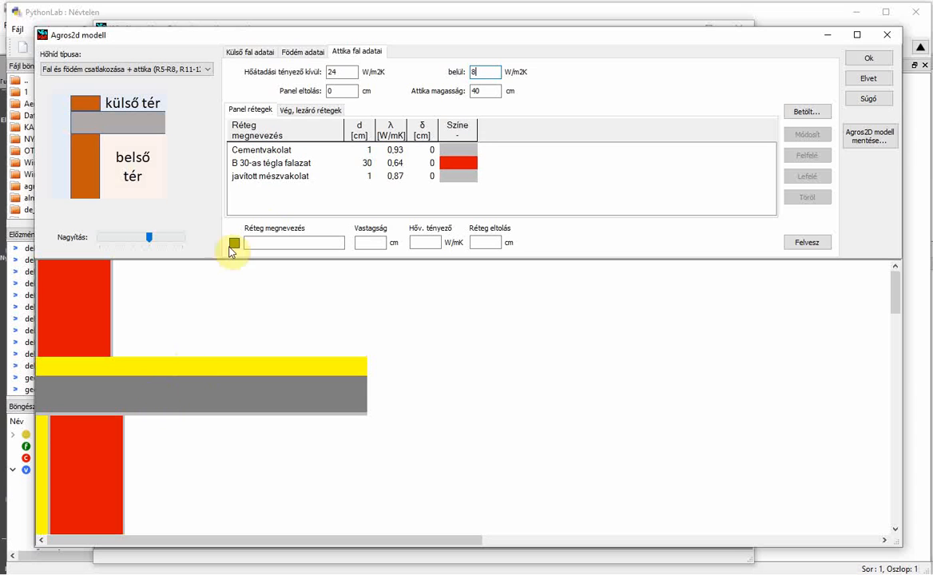
Load the födémvég szigetelés structure as the slab's end closing layers
click(307, 53)
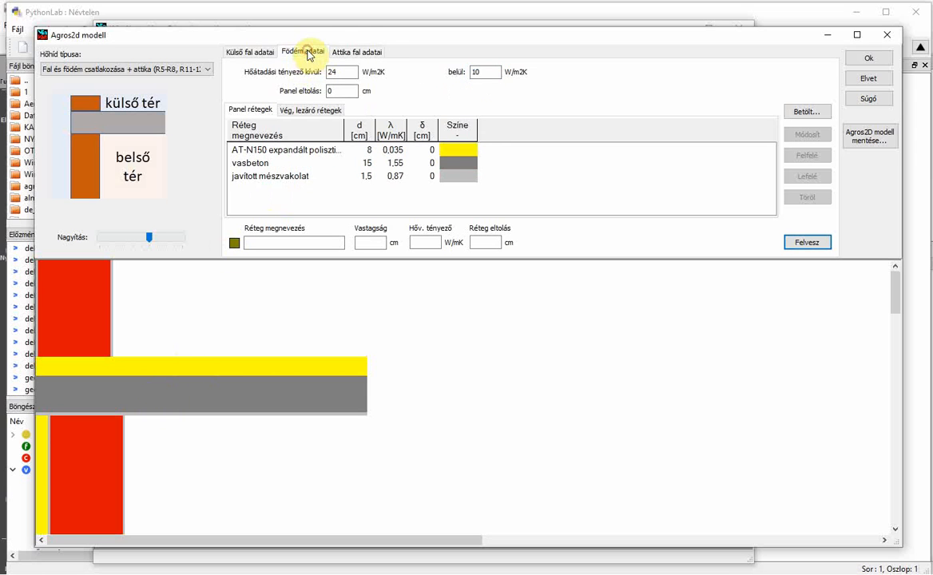
click(309, 111)
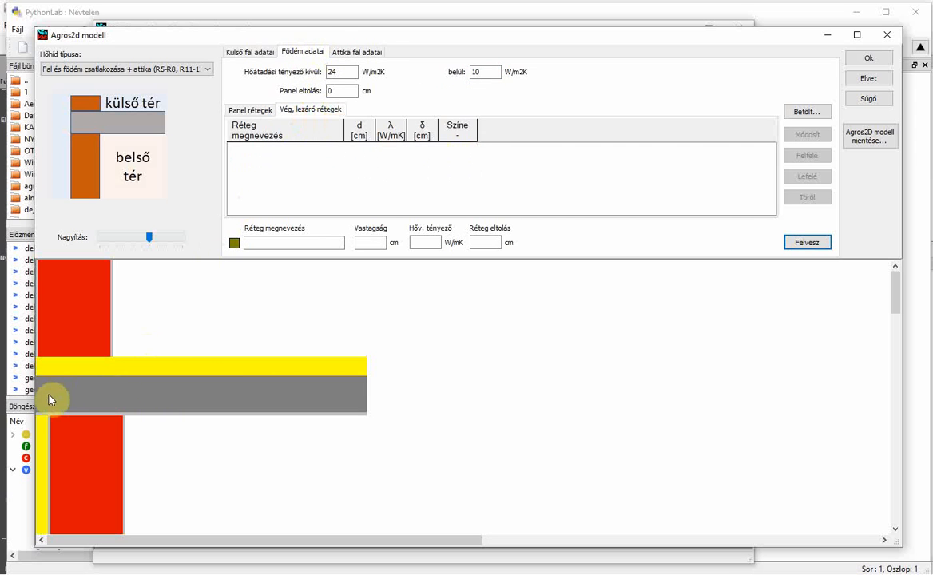
click(46, 431)
click(804, 120)
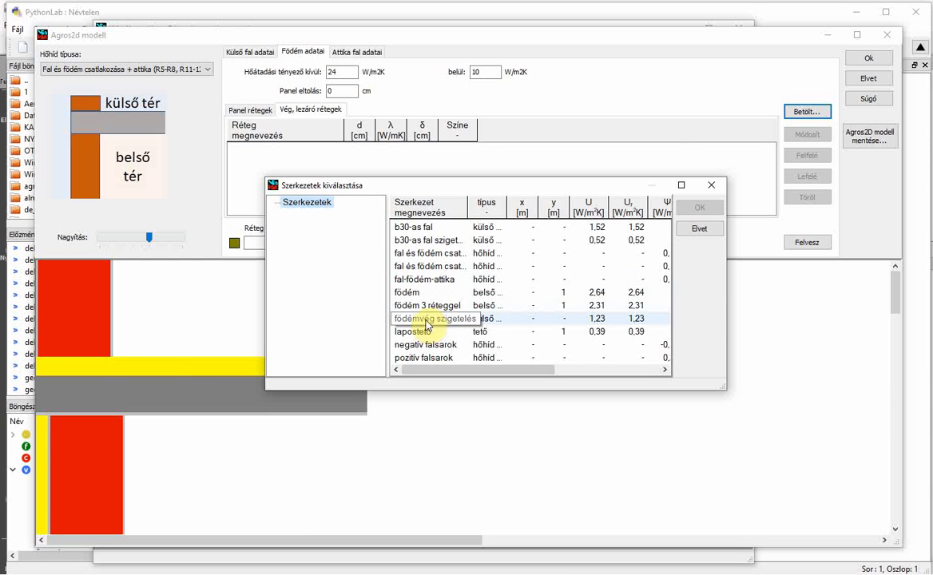
double_click(426, 325)
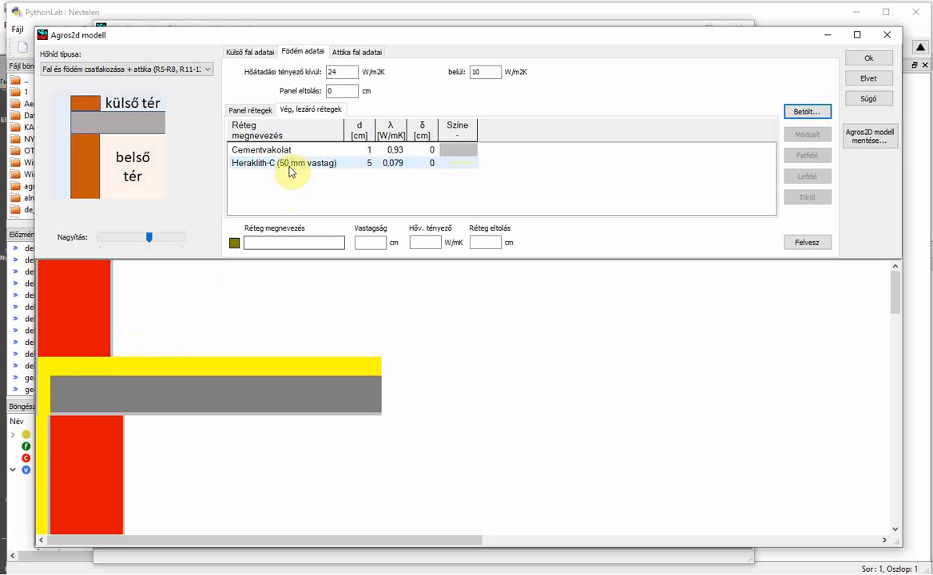
Copy the external wall's AT-H2 polisztirol lemez layer name into the new layer's name for the slab's end closing layers
click(258, 54)
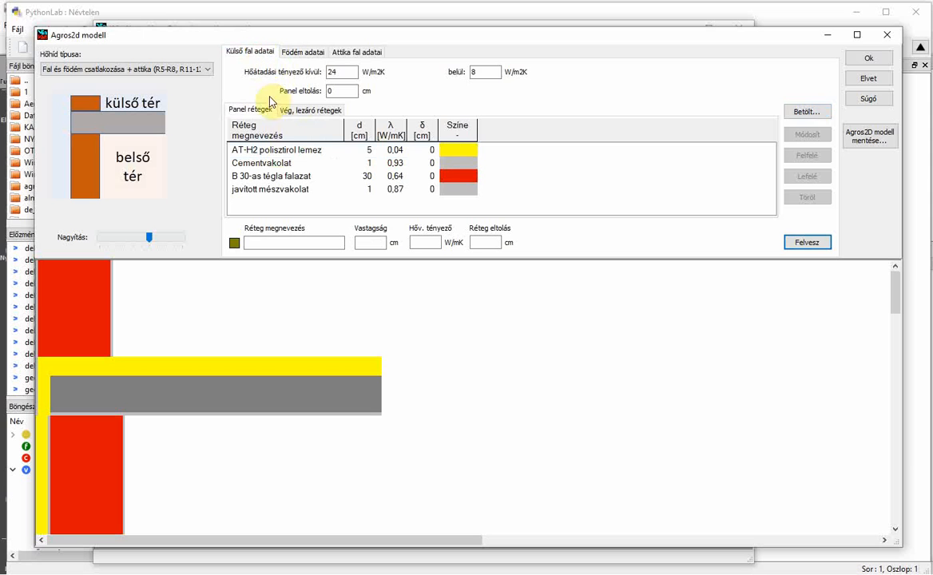
click(274, 152)
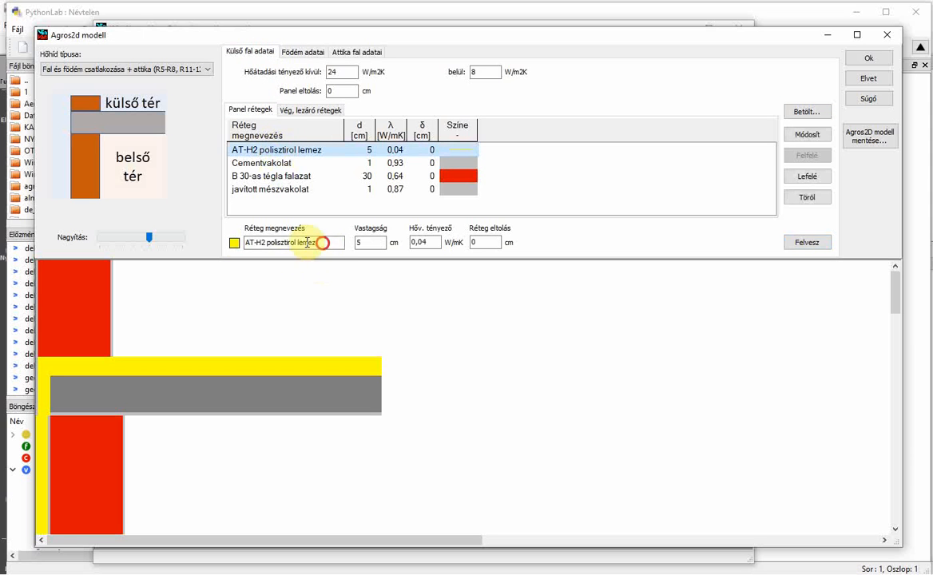
drag(322, 242, 211, 247)
key(ctrl+c)
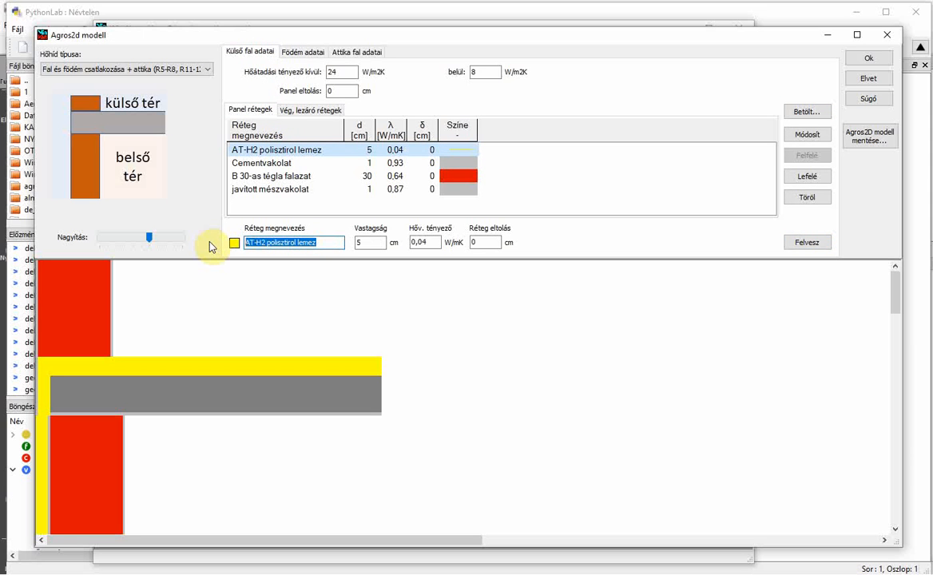
click(306, 52)
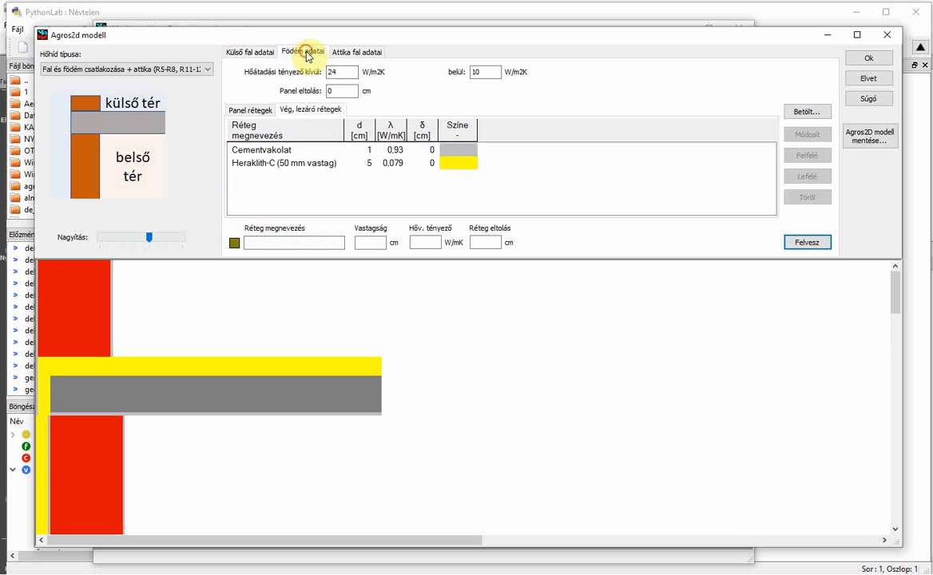
click(275, 241)
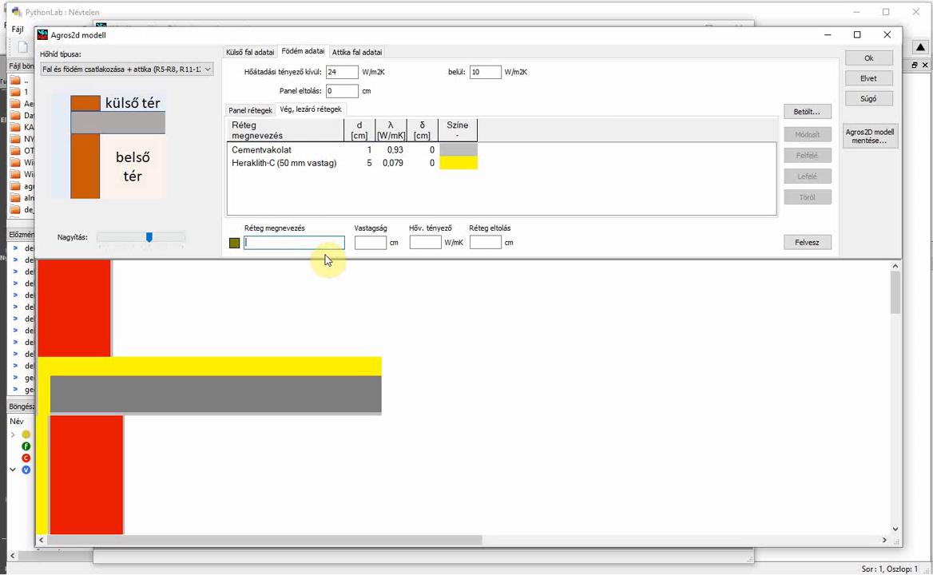
key(ctrl+v)
Add the AT-H2 polisztirol lemez end layer to the slab in orange, with 5 cm thickness and 0,04 W/mK conductivity
click(234, 243)
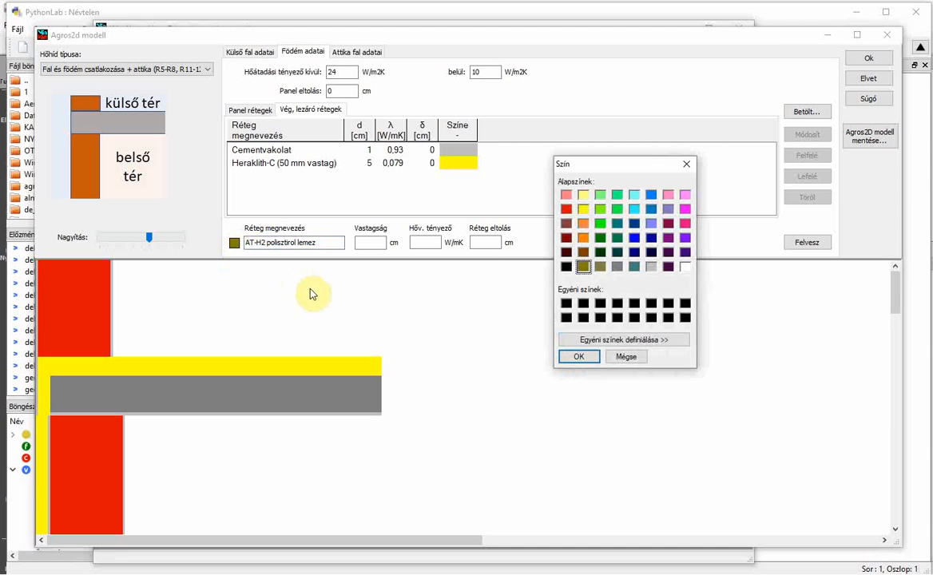
click(586, 226)
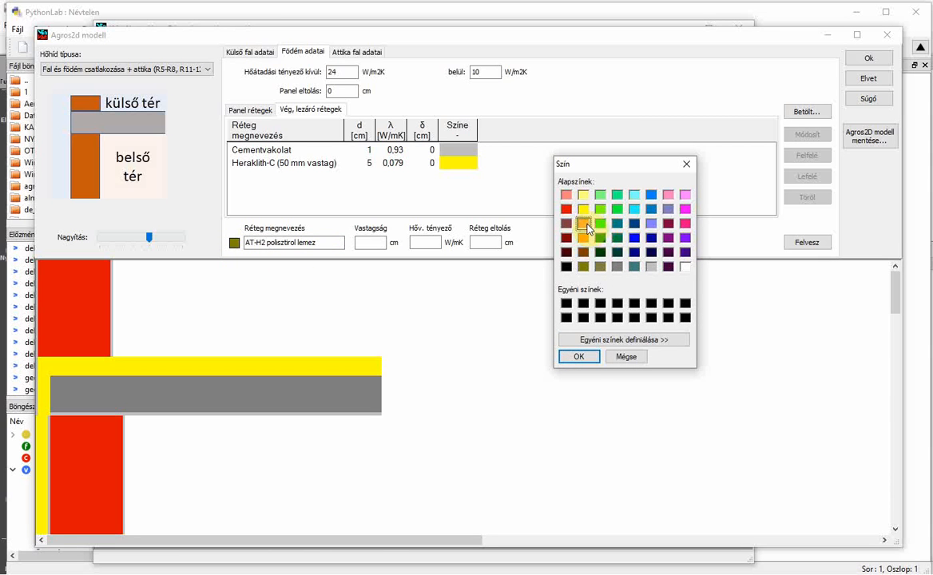
click(581, 357)
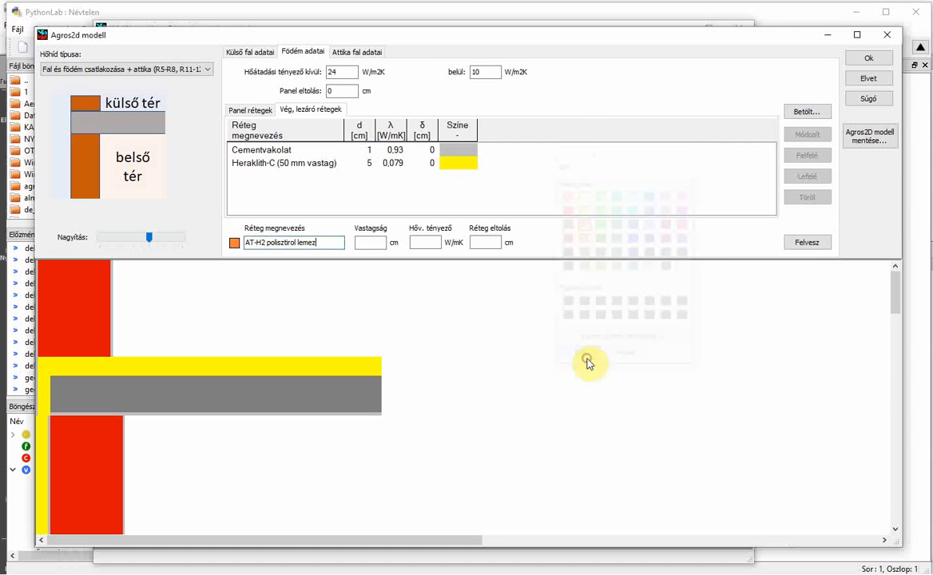
click(375, 241)
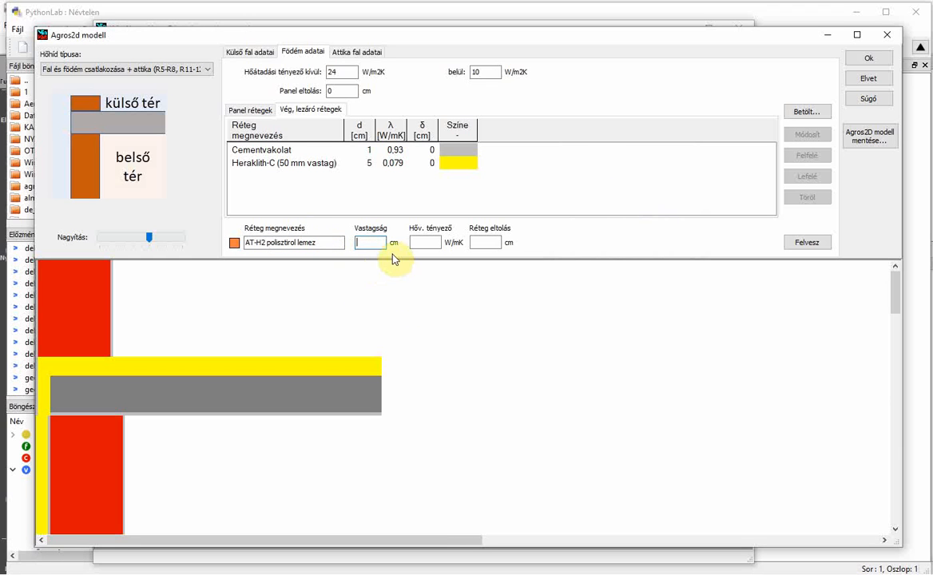
text(5)
click(423, 242)
text(0,04)
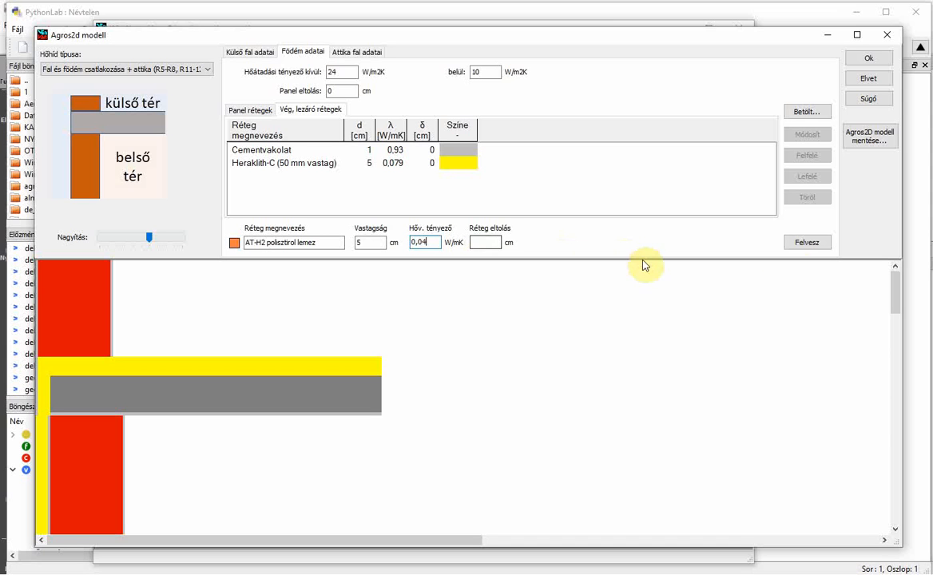
click(806, 243)
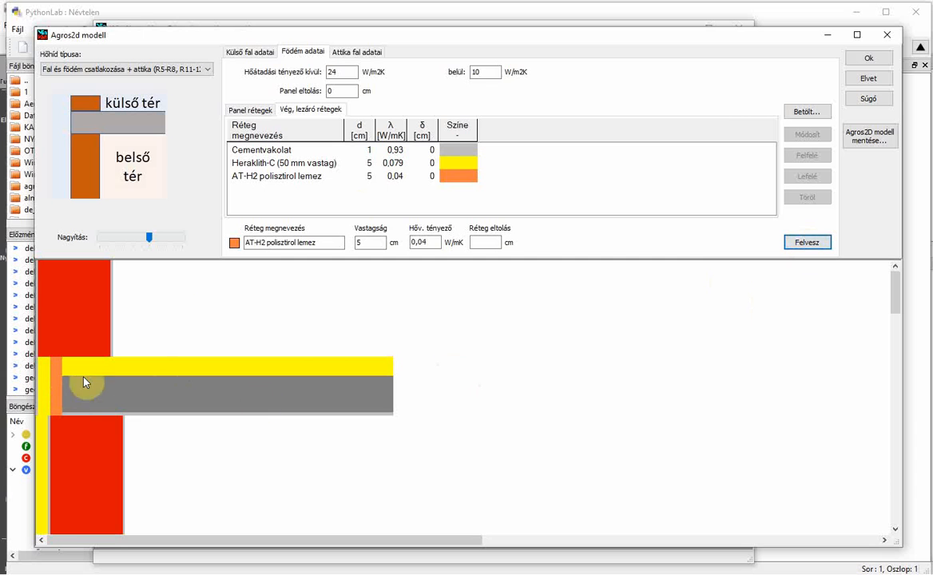
Move the AT-H2 polisztirol lemez layer to the first place among the slab's end closing layers
click(337, 177)
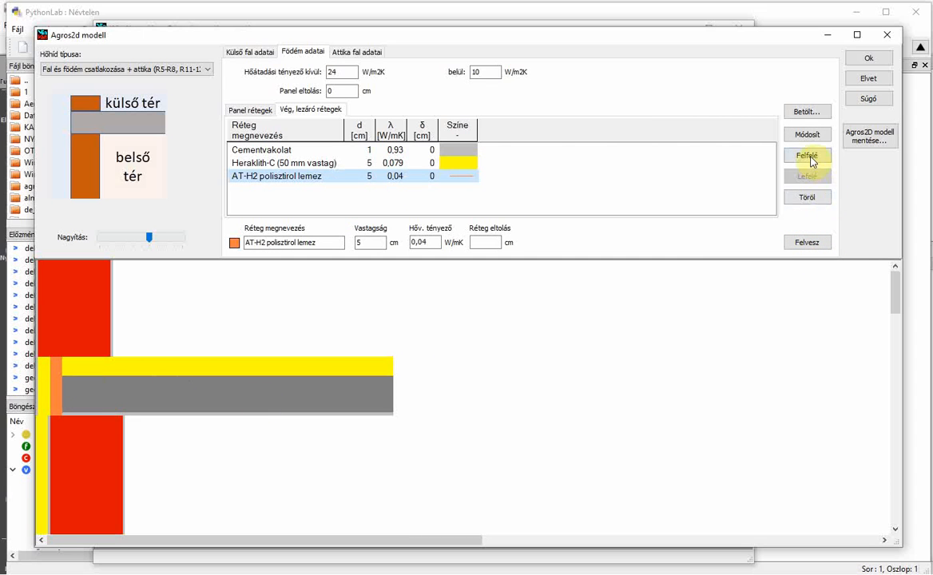
click(808, 157)
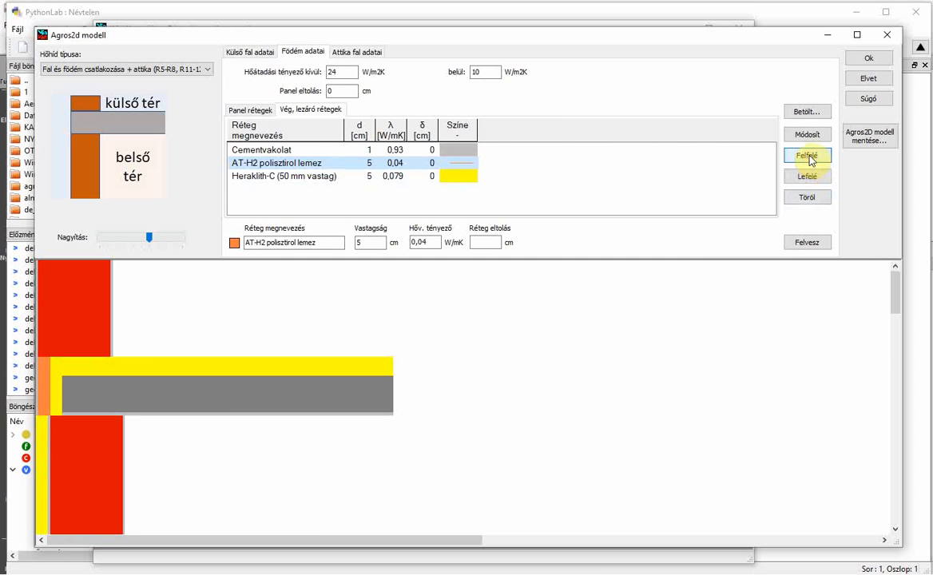
click(809, 157)
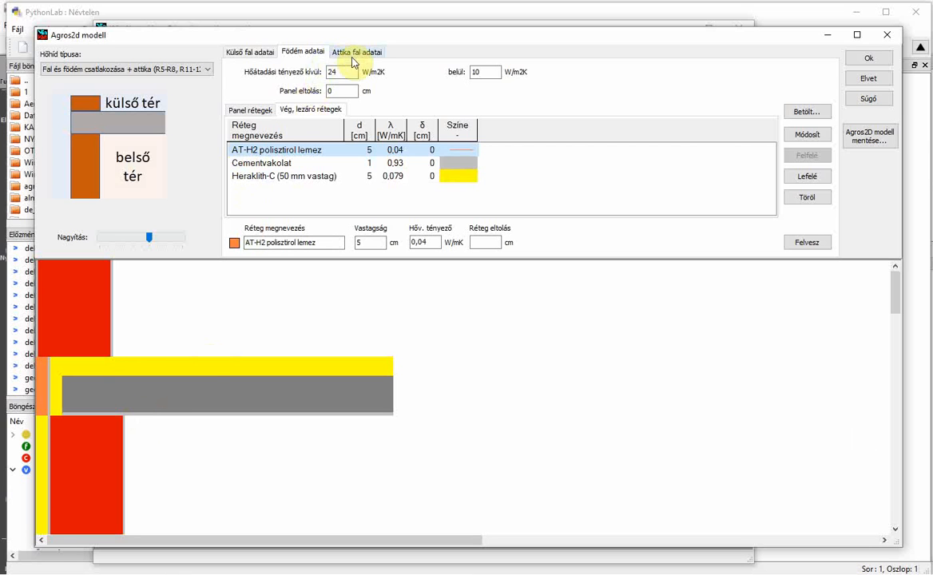
Set the layer offset of the javított mészvakolat layer in the slab's panel layers to 20 cm
click(243, 108)
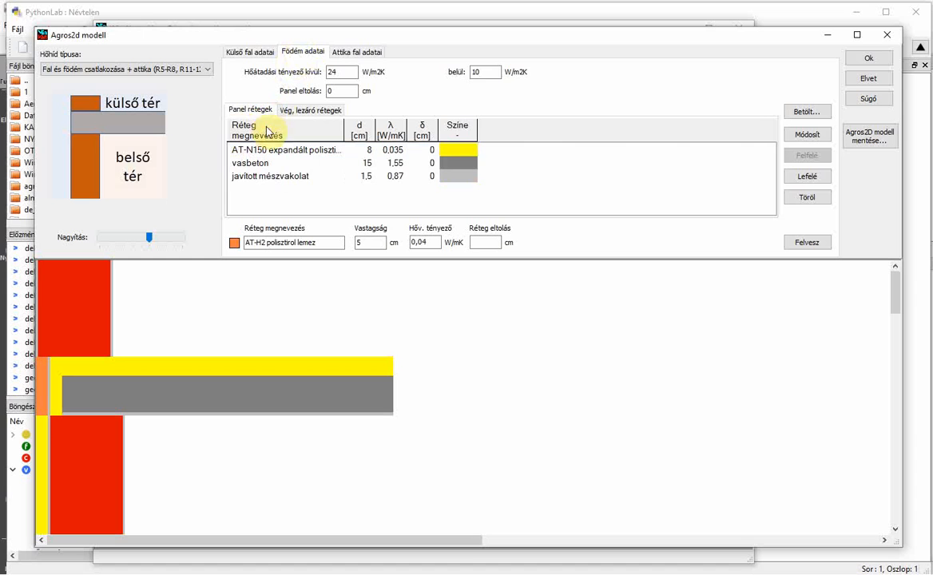
click(284, 181)
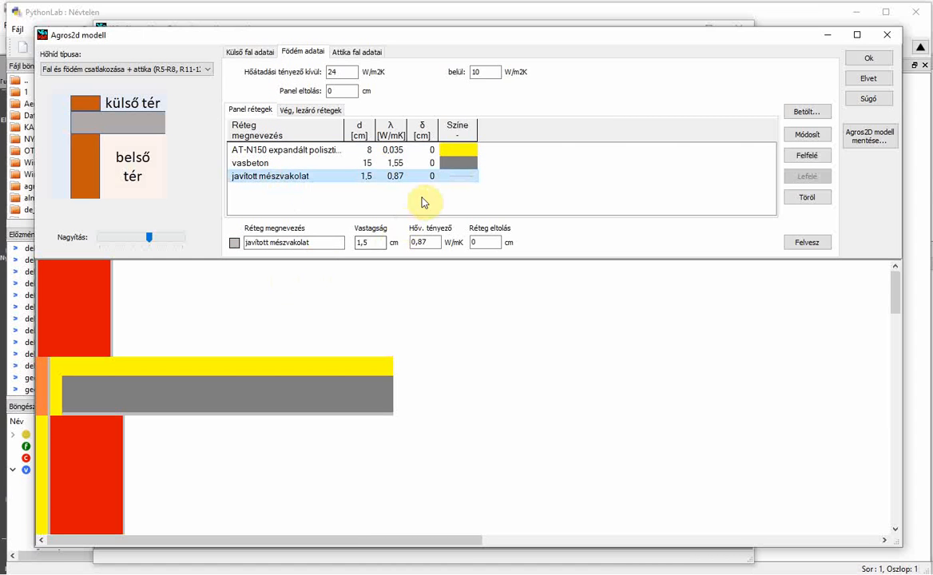
click(479, 241)
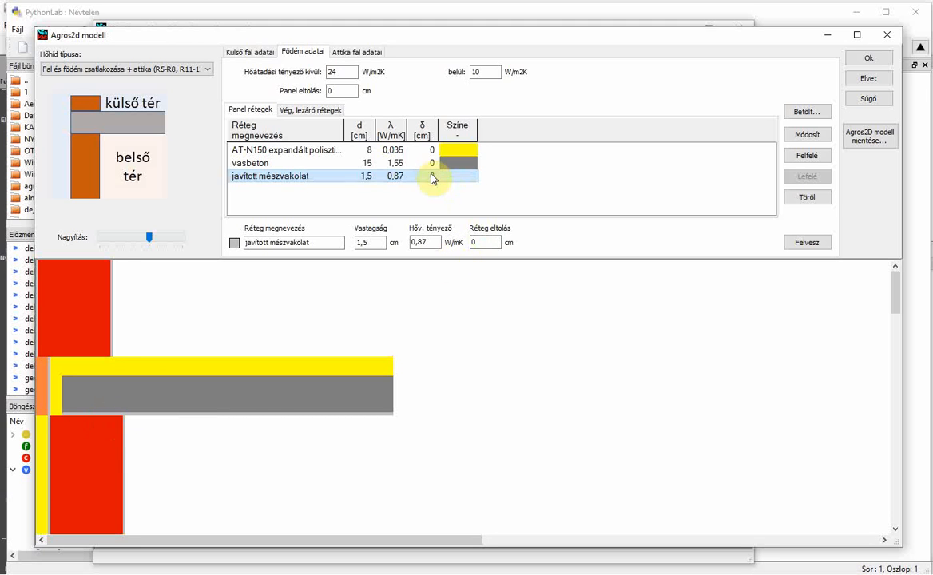
double_click(476, 242)
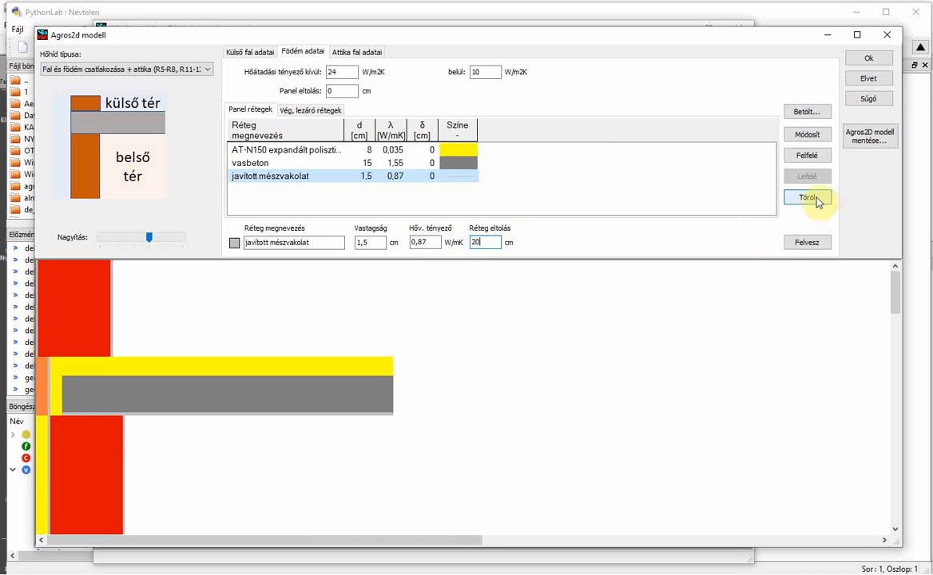
click(808, 136)
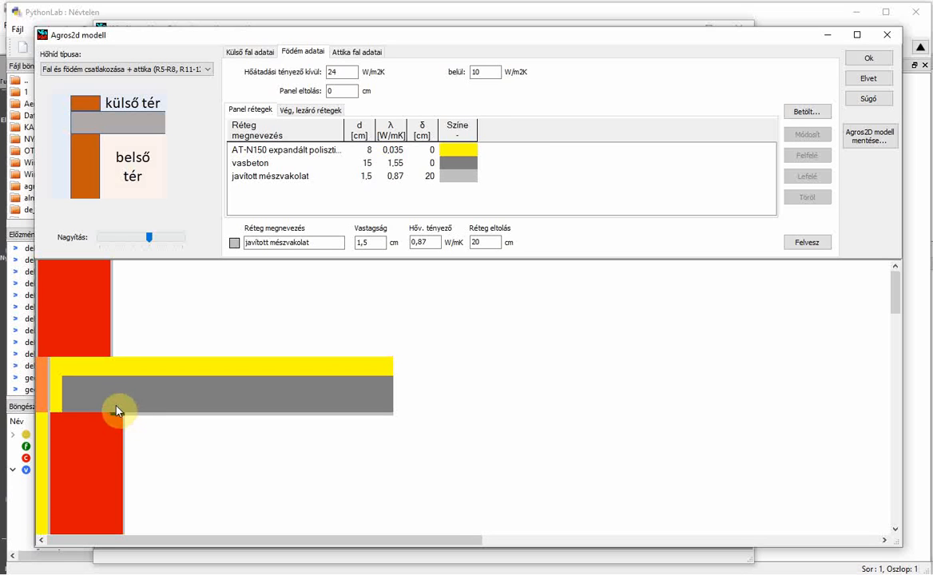
Change the slab's javított mészvakolat panel layer to an offset of 30 cm
double_click(476, 242)
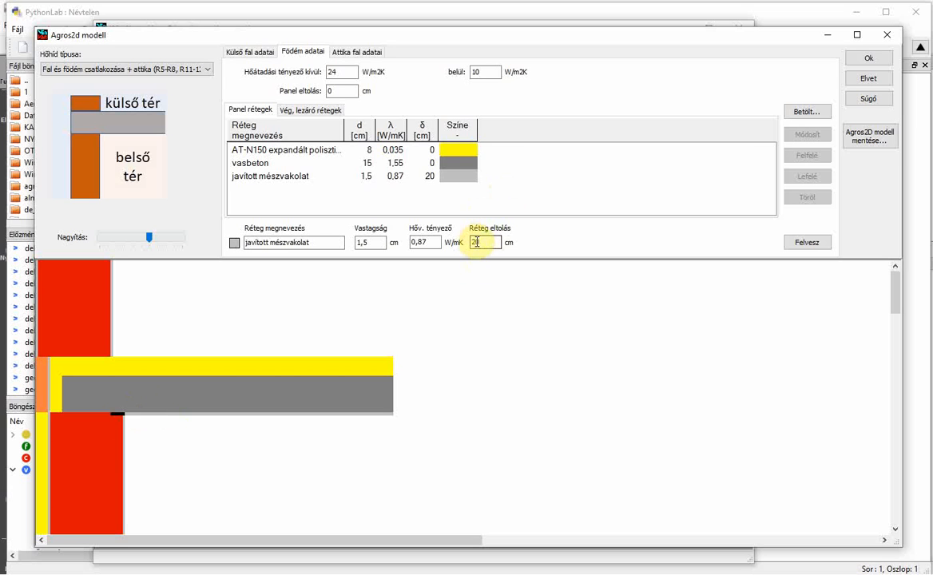
text(30)
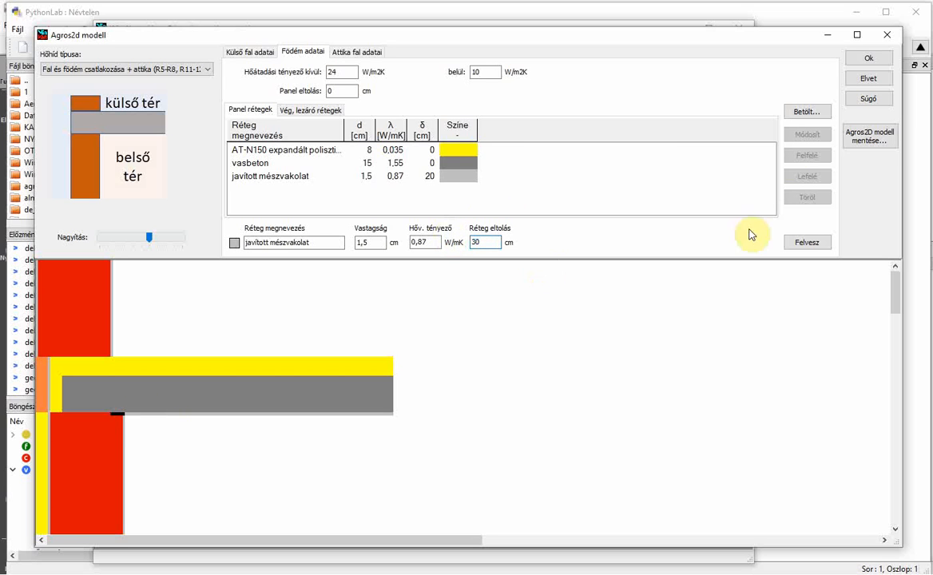
click(442, 177)
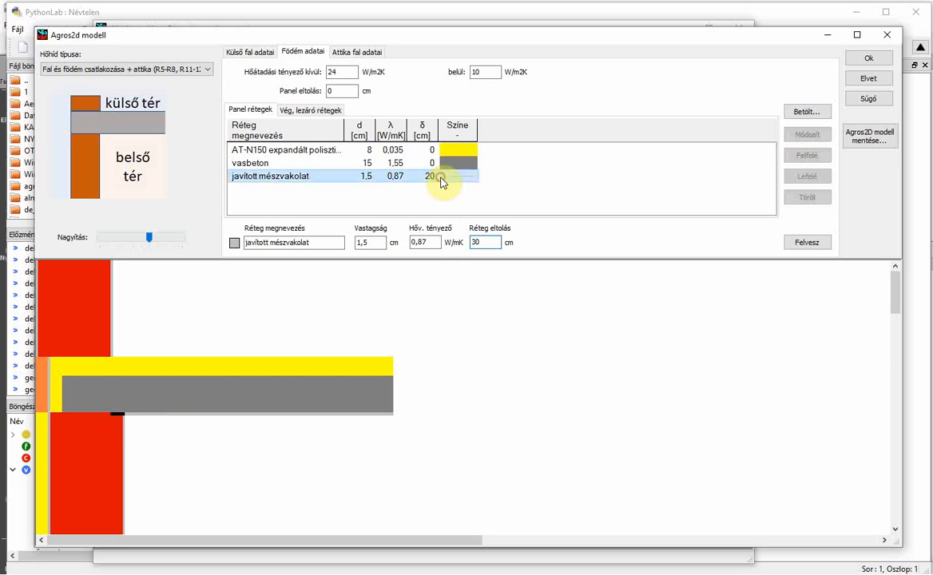
click(807, 134)
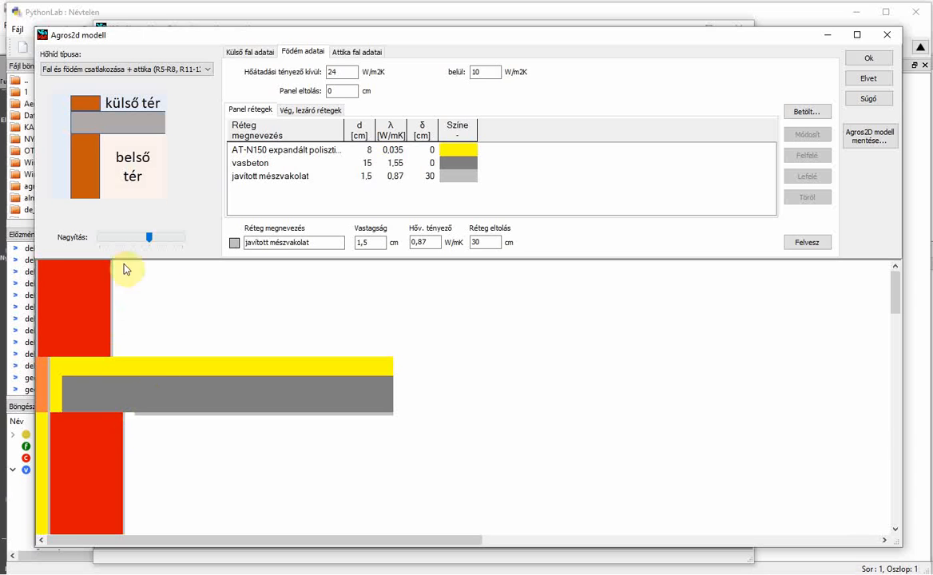
Set the offset of the slab's javított mészvakolat panel layer to 26 cm so it starts at the wall's inner face
drag(155, 238, 165, 238)
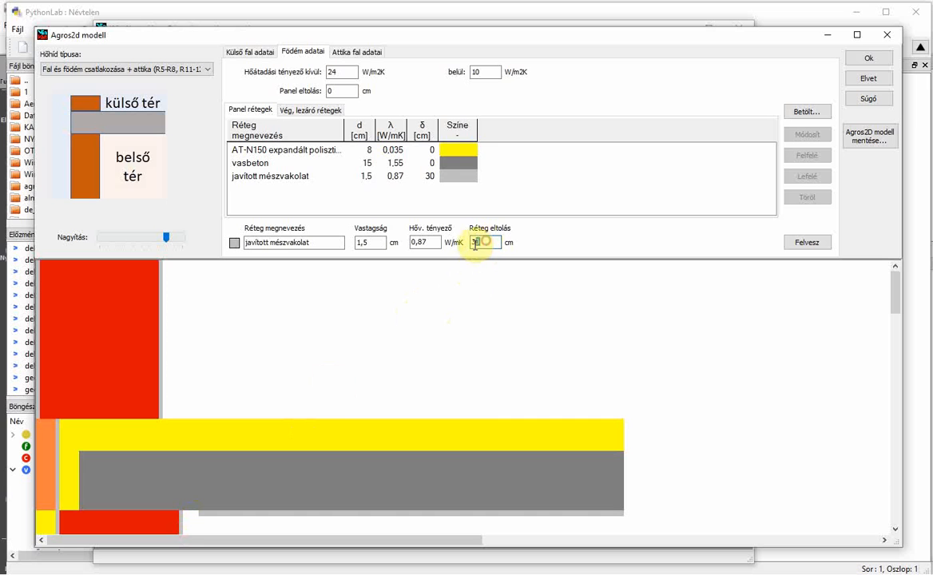
mouse_move(476, 242)
mouse_down()
mouse_move(485, 242)
mouse_move(469, 236)
mouse_up()
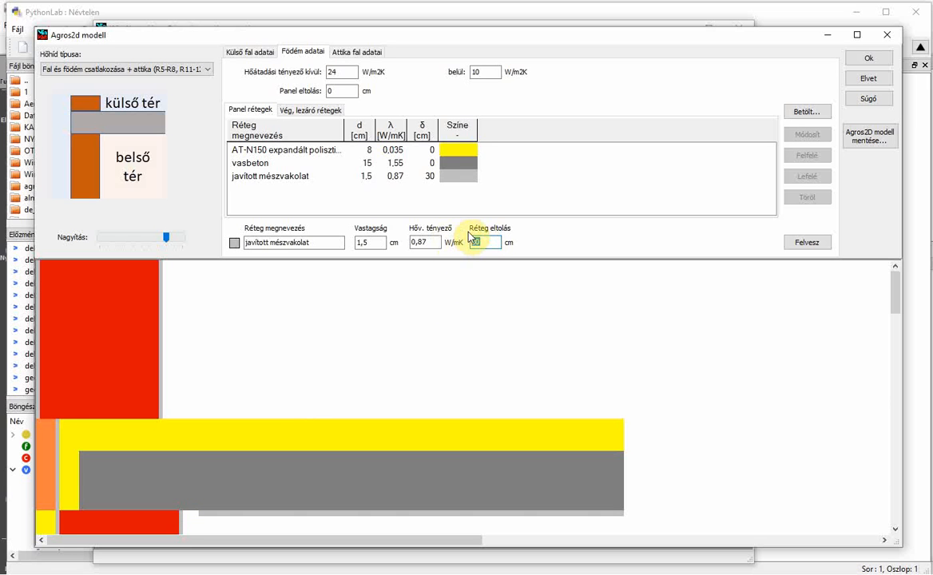
text(26)
click(403, 177)
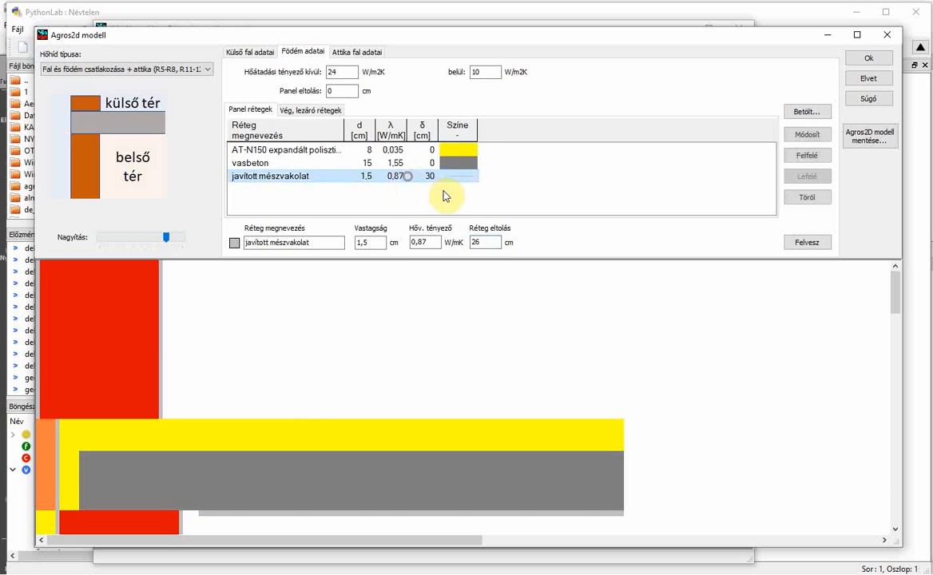
click(807, 134)
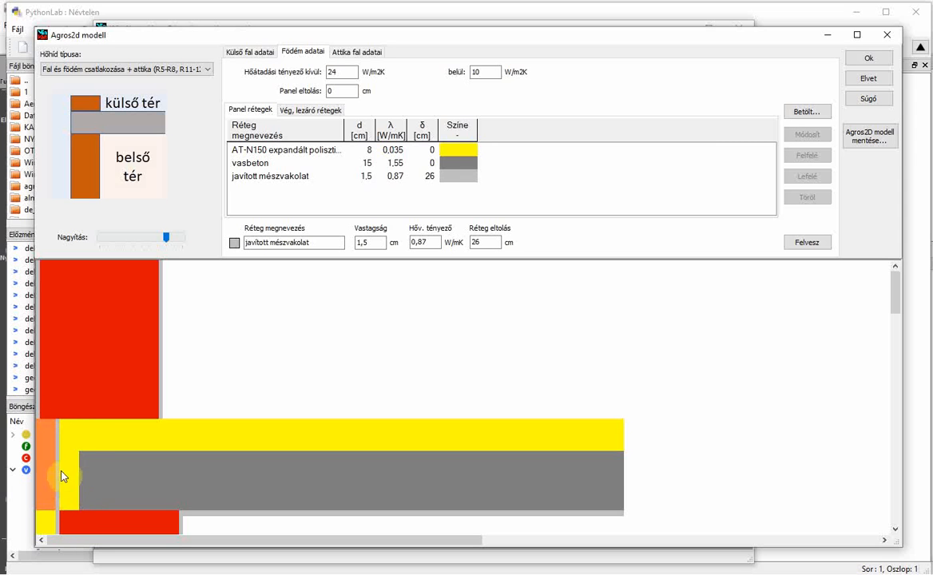
Set the attic wall's panel offset to 5 cm
click(360, 52)
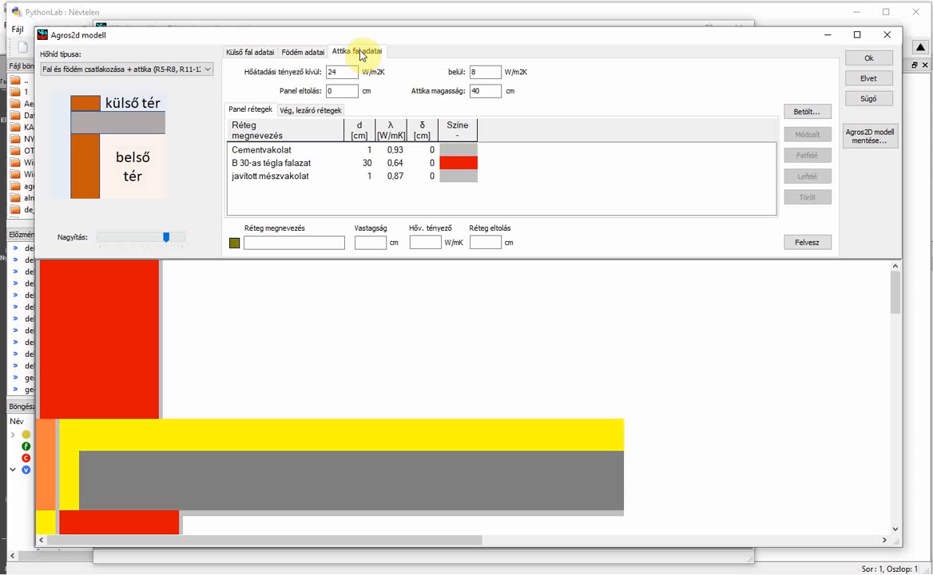
click(326, 91)
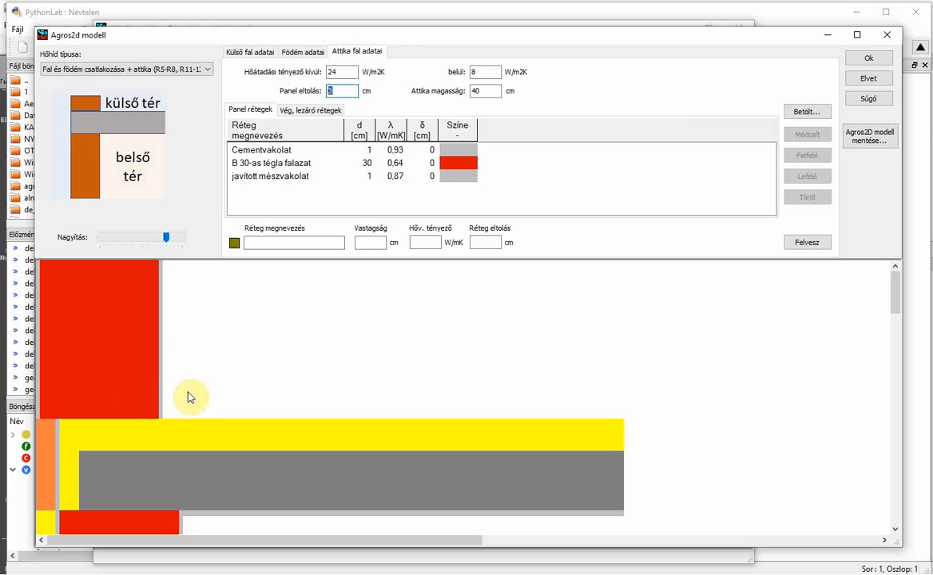
text(5)
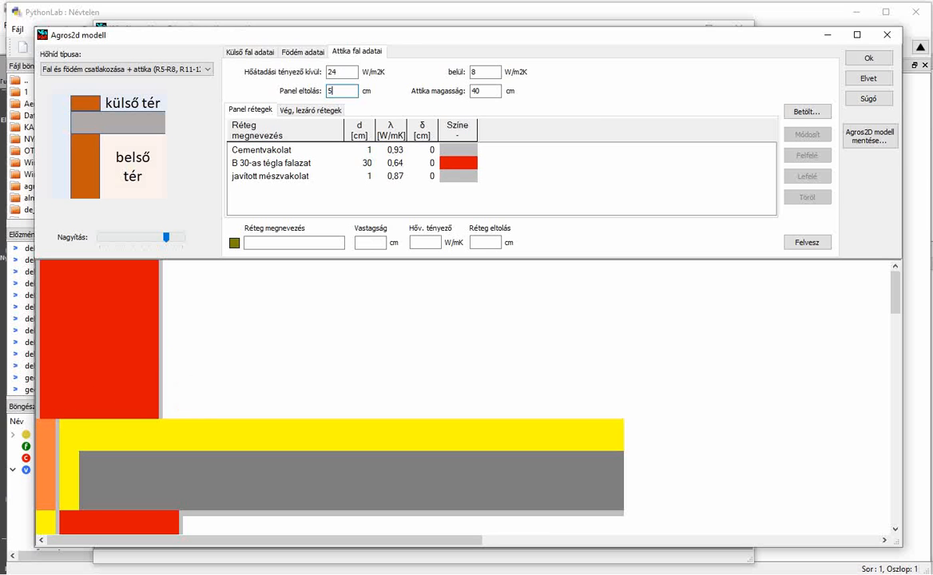
click(485, 92)
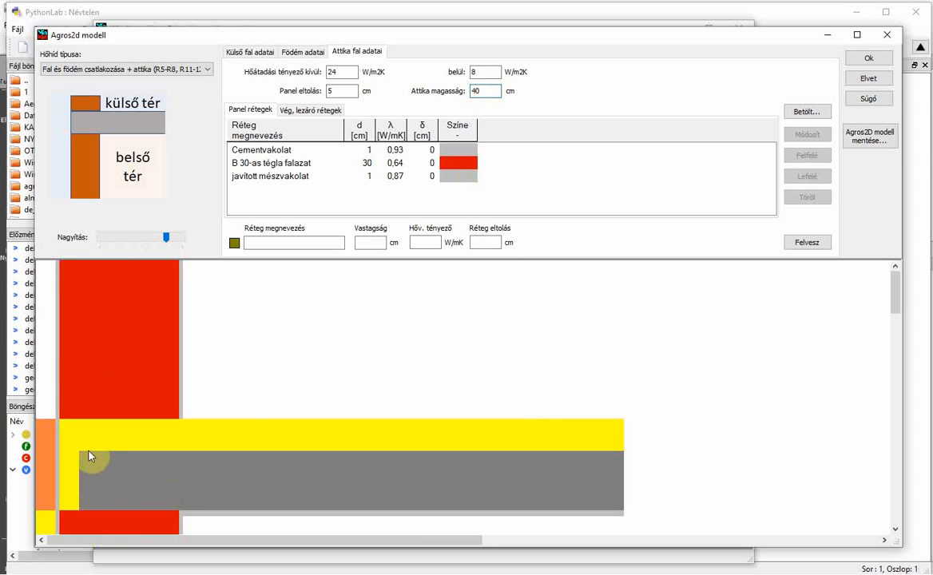
Set the layer offset of the slab's AT-N150 expandált polisztirolhab panel layer to 26 cm
click(306, 52)
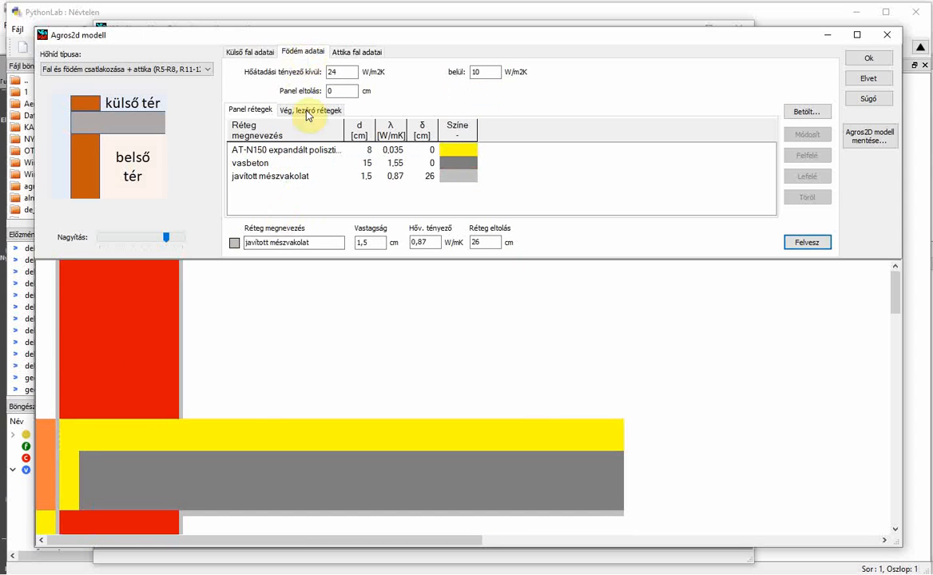
click(324, 154)
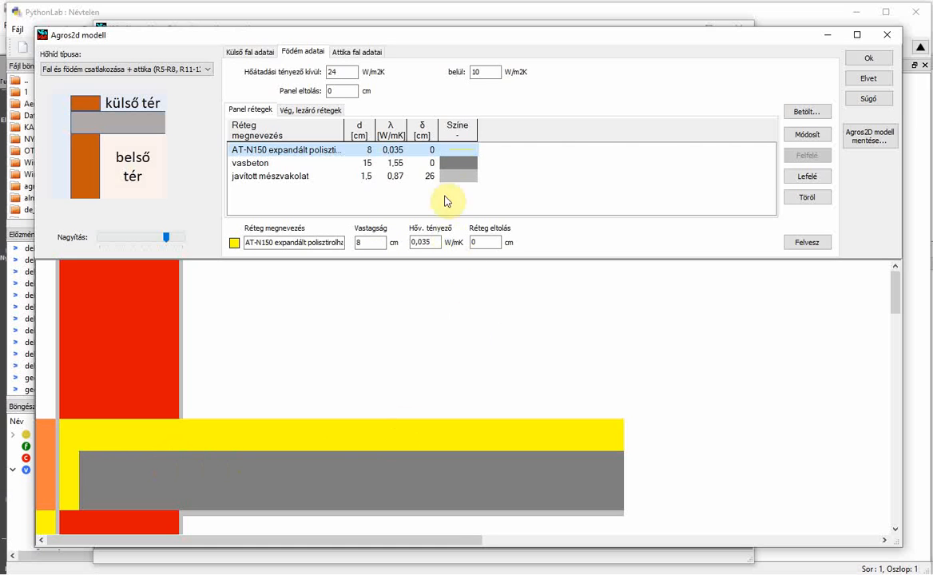
double_click(492, 242)
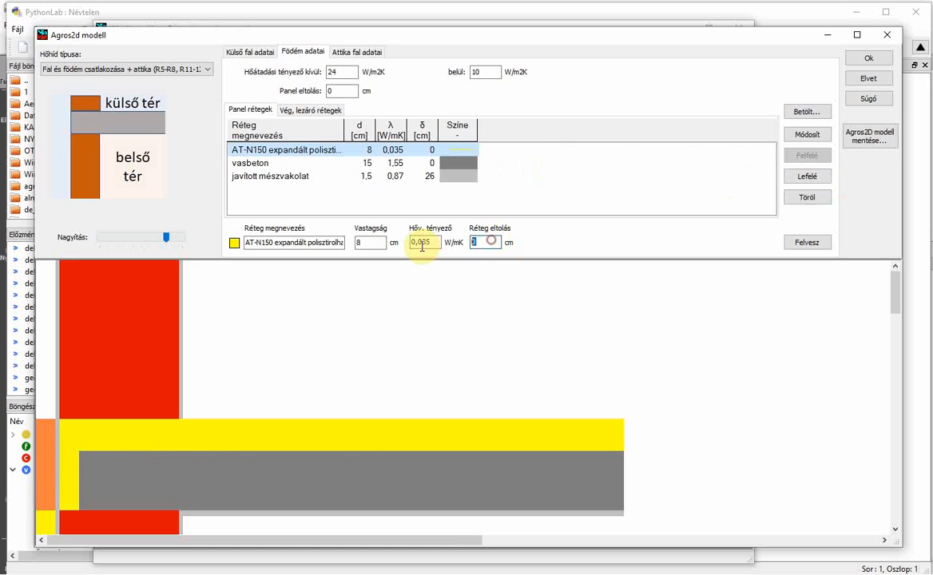
text(26)
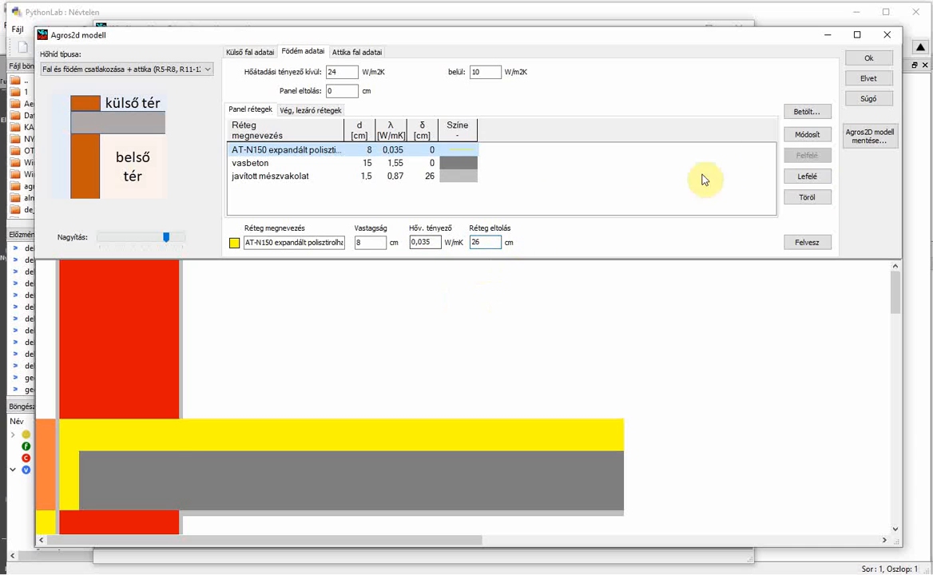
click(806, 135)
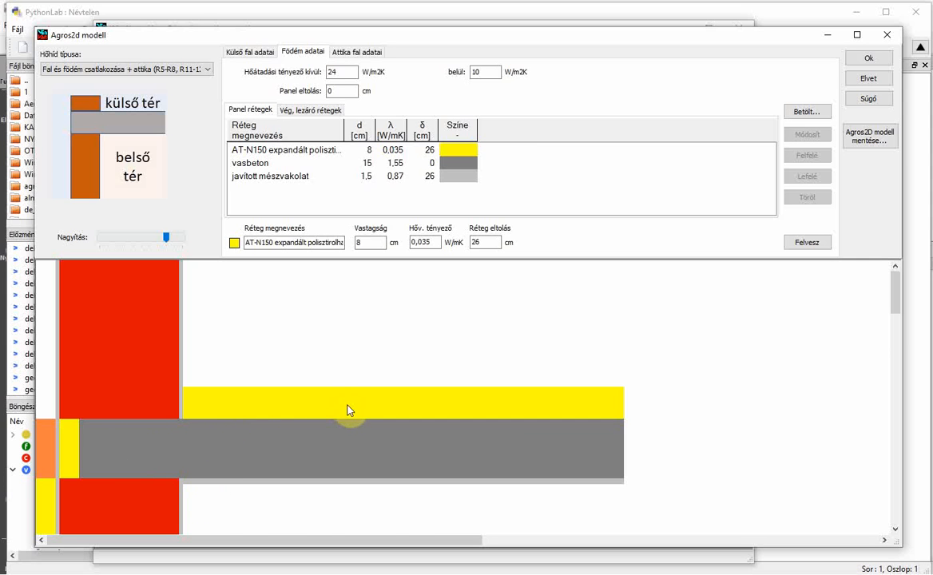
Save the Agros2D model over the existing fal-fodem-attika.py file in the tmp folder
click(857, 140)
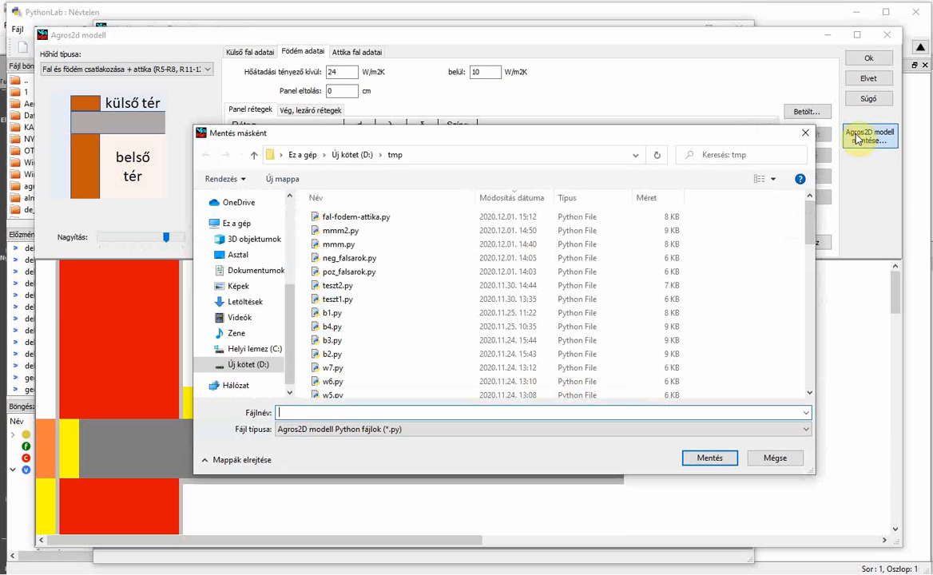
double_click(365, 217)
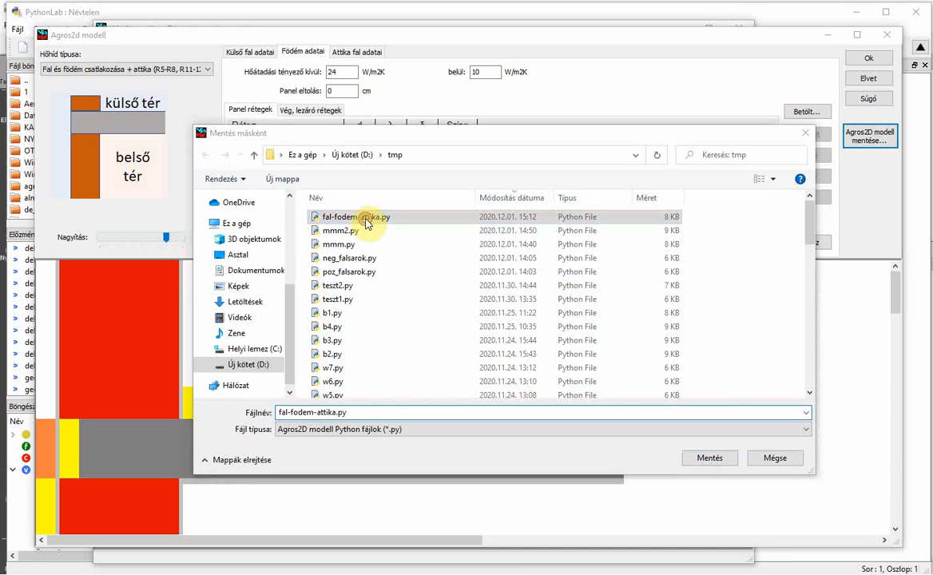
click(663, 342)
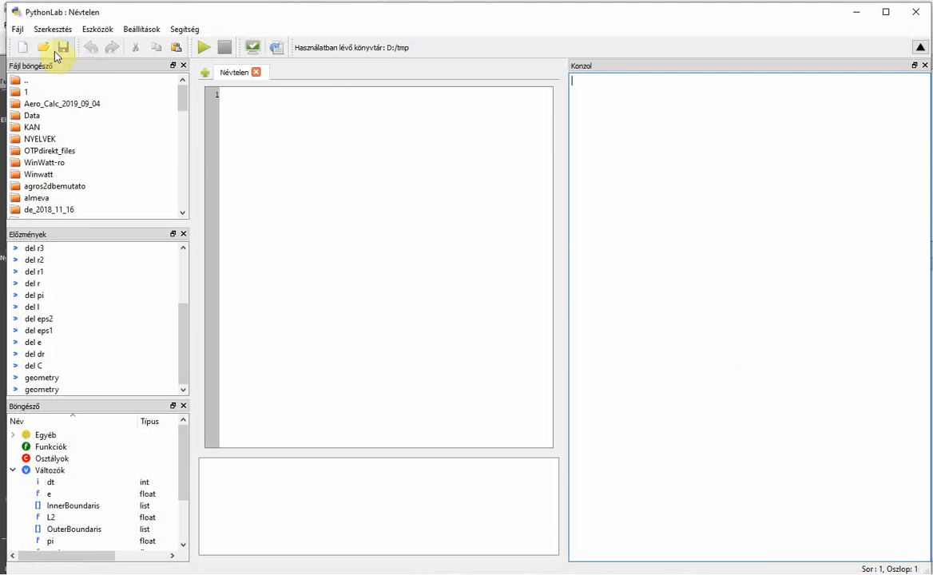
Open the fal-fodem-attika.py script in PythonLab and run it
click(47, 47)
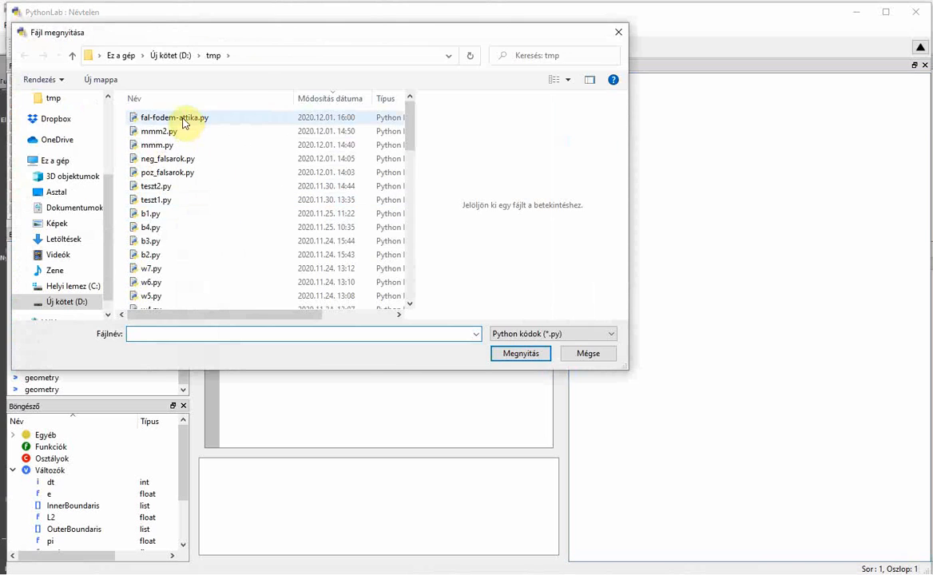
click(183, 119)
double_click(182, 120)
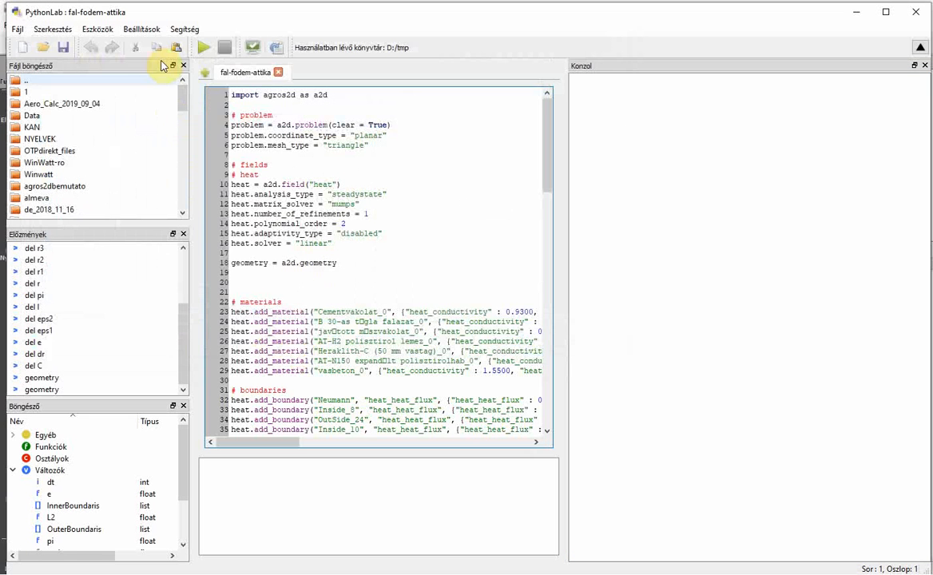
click(202, 49)
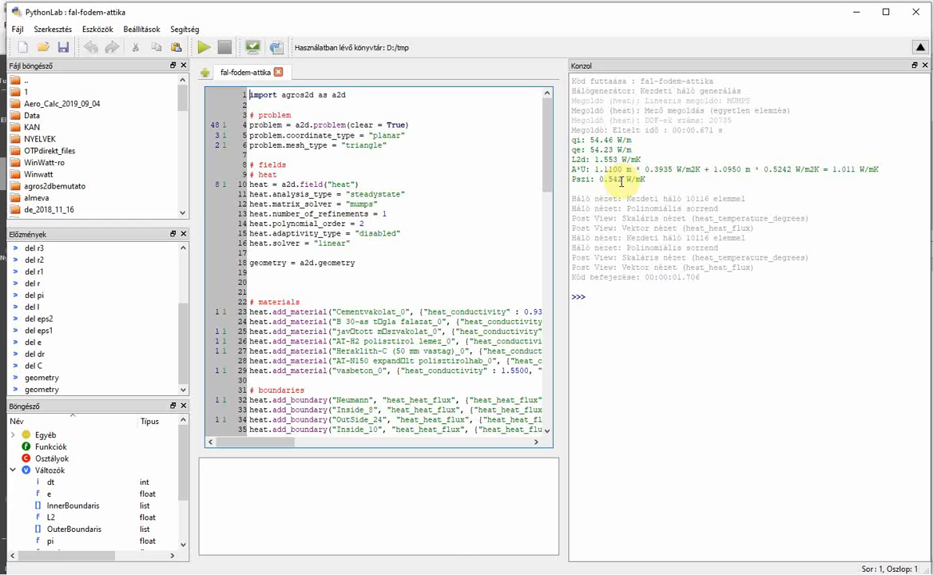
Switch to Agros2D and copy a close-up image of the wall–slab–attic junction's temperature field to the clipboard
click(559, 573)
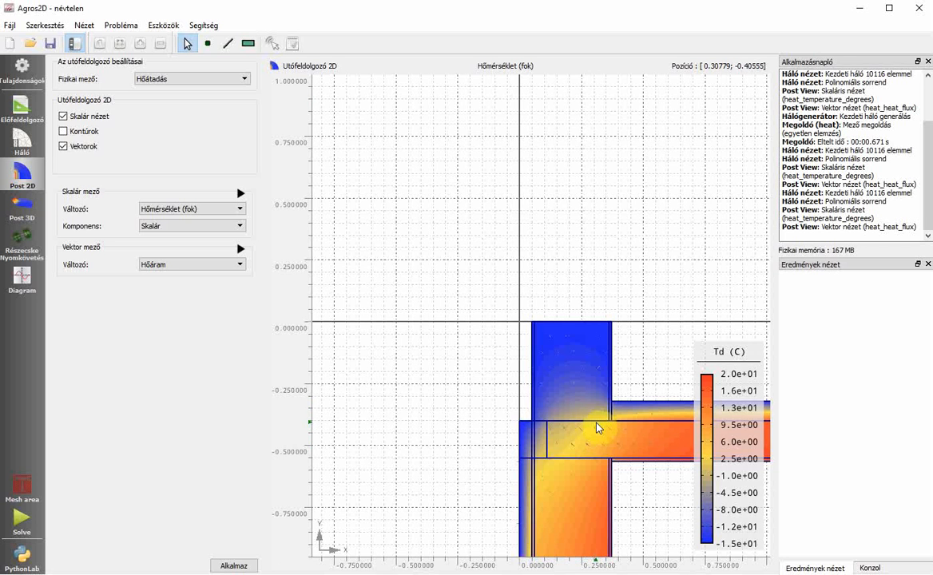
drag(598, 427, 548, 364)
scroll(506, 297, up, 5)
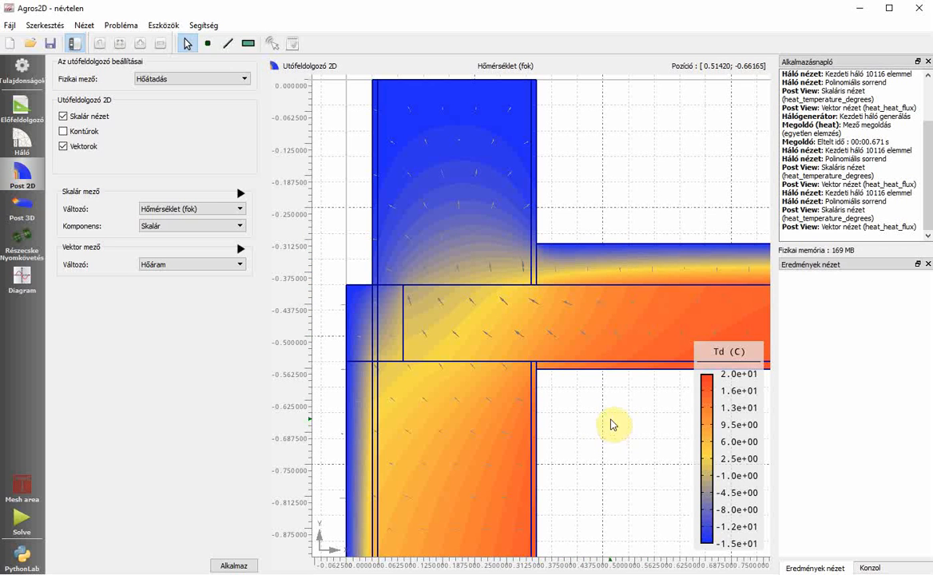
click(41, 25)
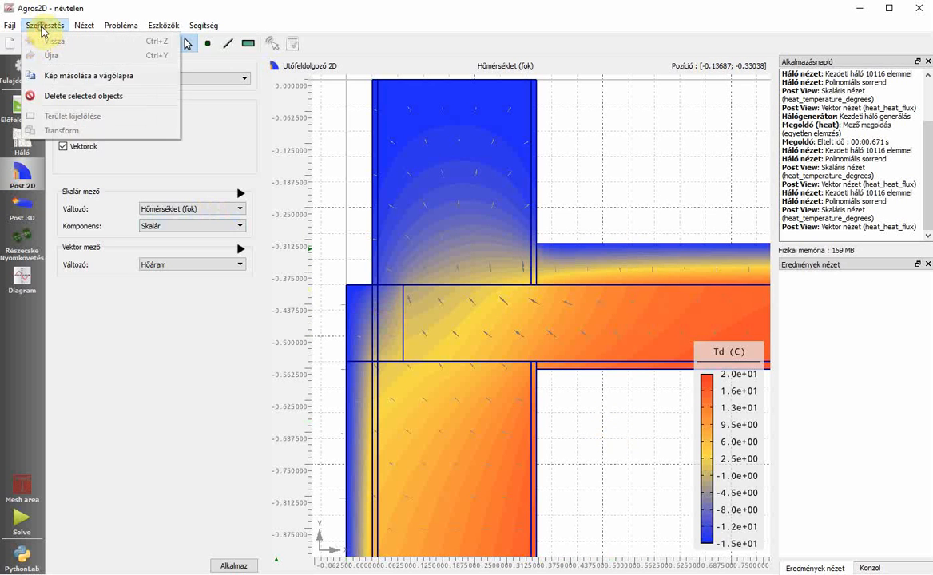
click(57, 76)
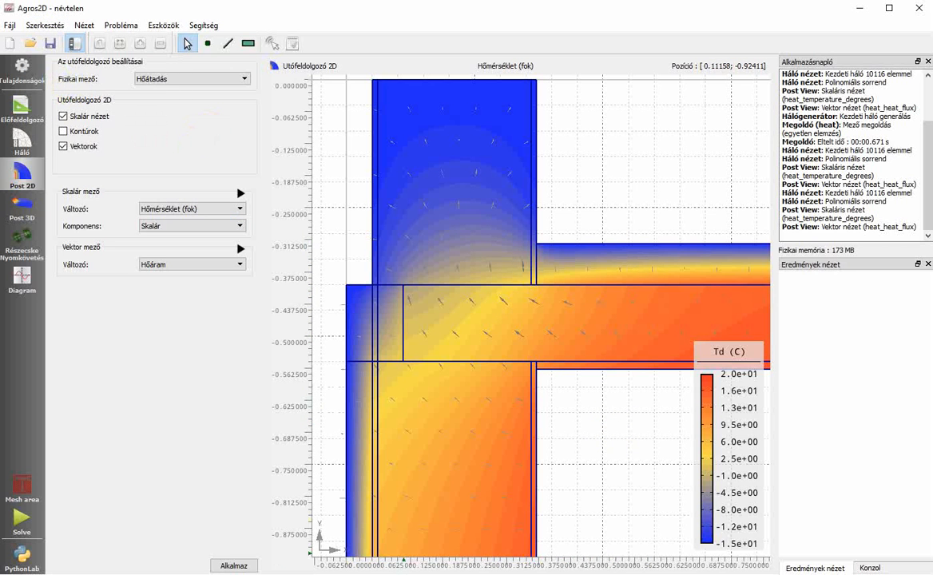
Switch to WinWatt, set fal-födém-attika's Hőátbocsátási tényező to 0,542 W/mK, and insert the temperature field image from the clipboard
click(560, 574)
click(619, 573)
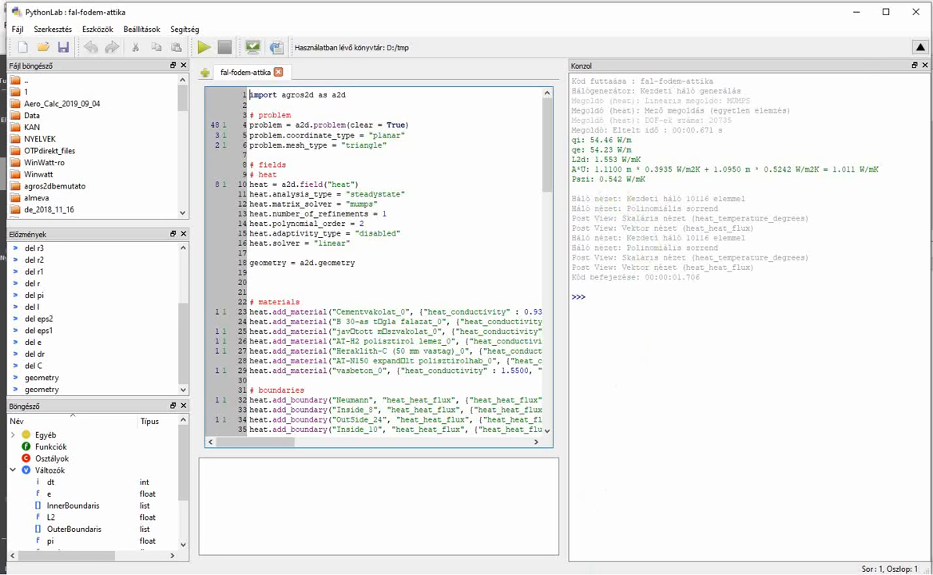
key(alt+Tab)
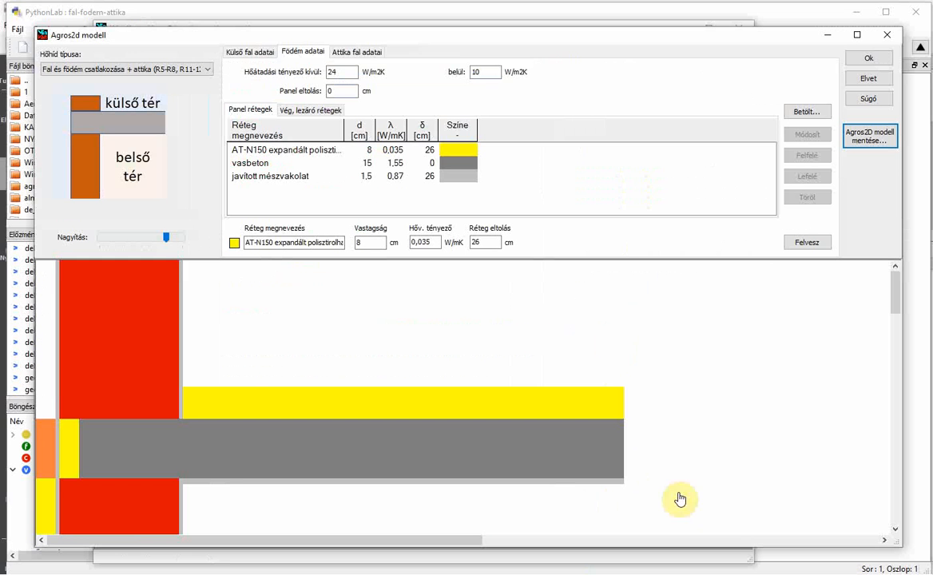
click(864, 58)
click(378, 200)
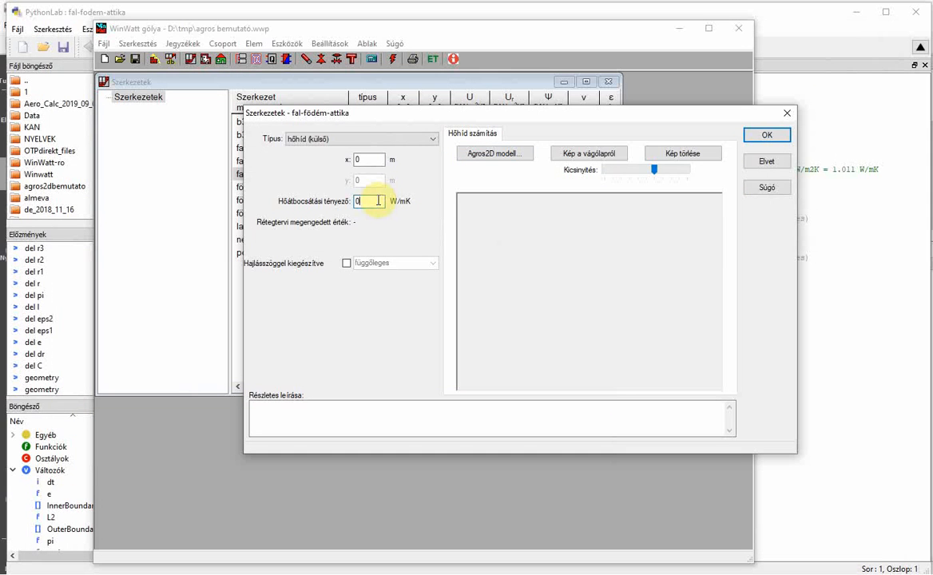
text(,542)
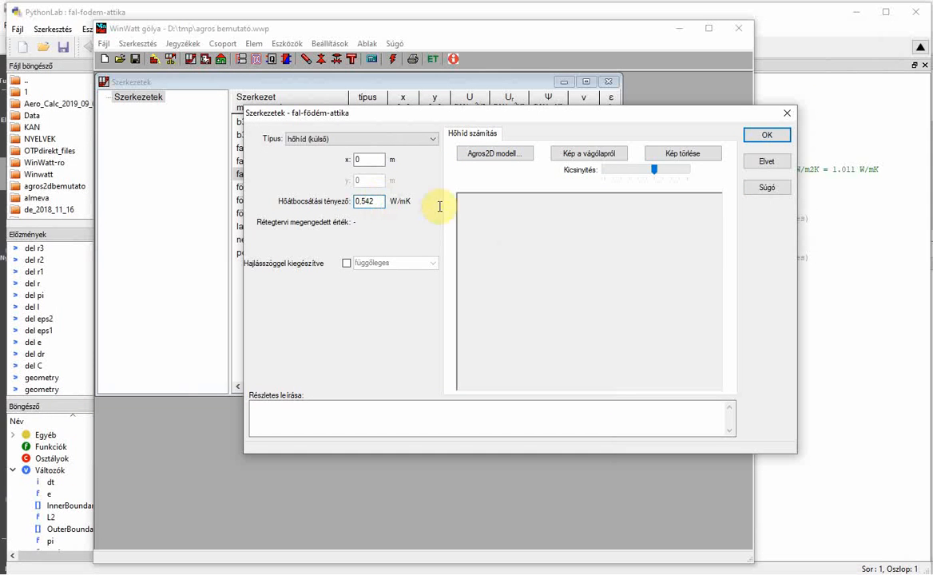
click(567, 153)
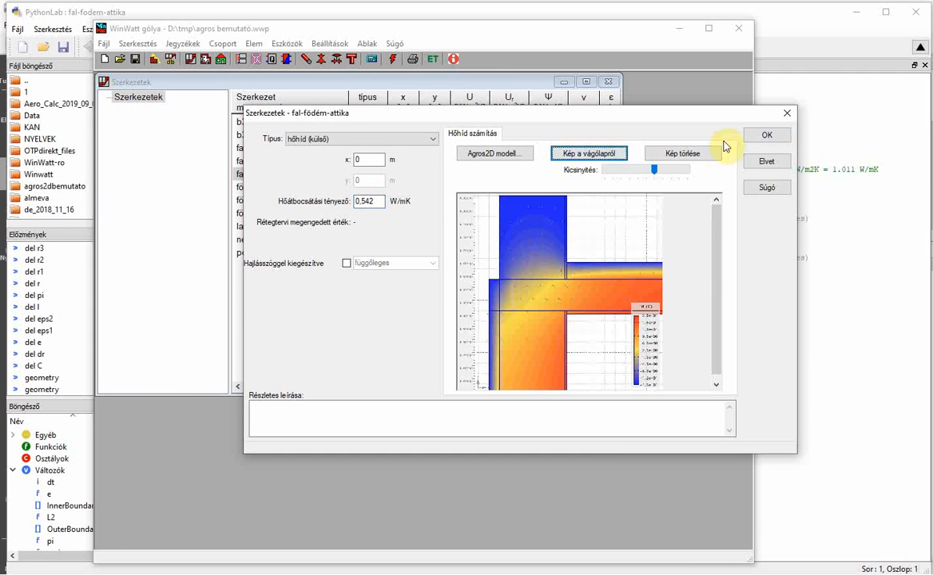
click(767, 135)
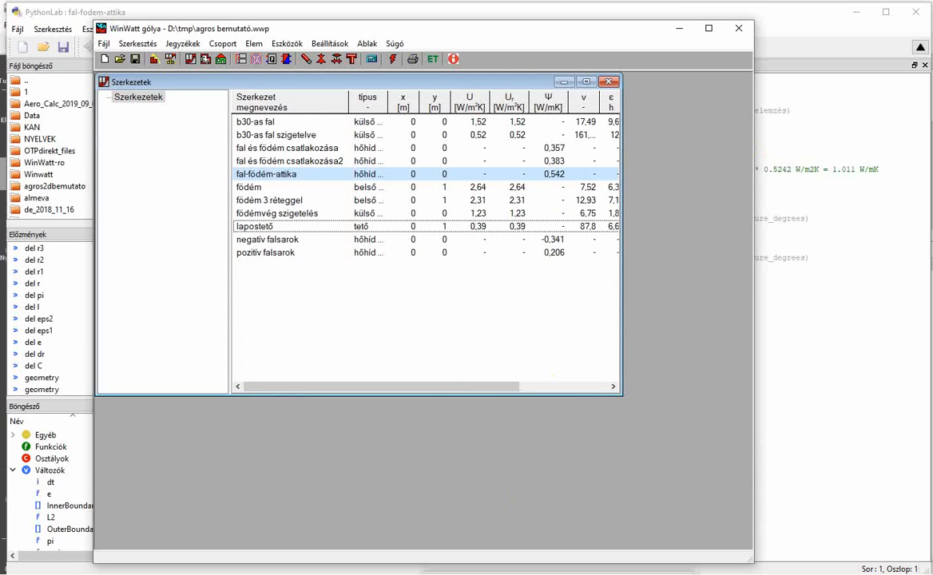
Switch to Agros2D, evaluate the surface integrals along the attic wall's outer edges, and compare them with the PythonLab console results
click(489, 573)
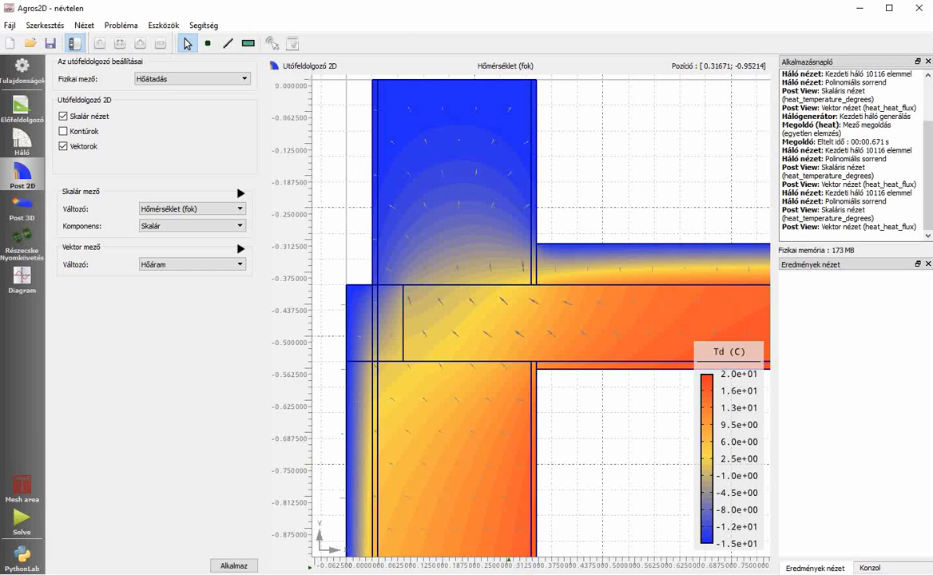
click(631, 573)
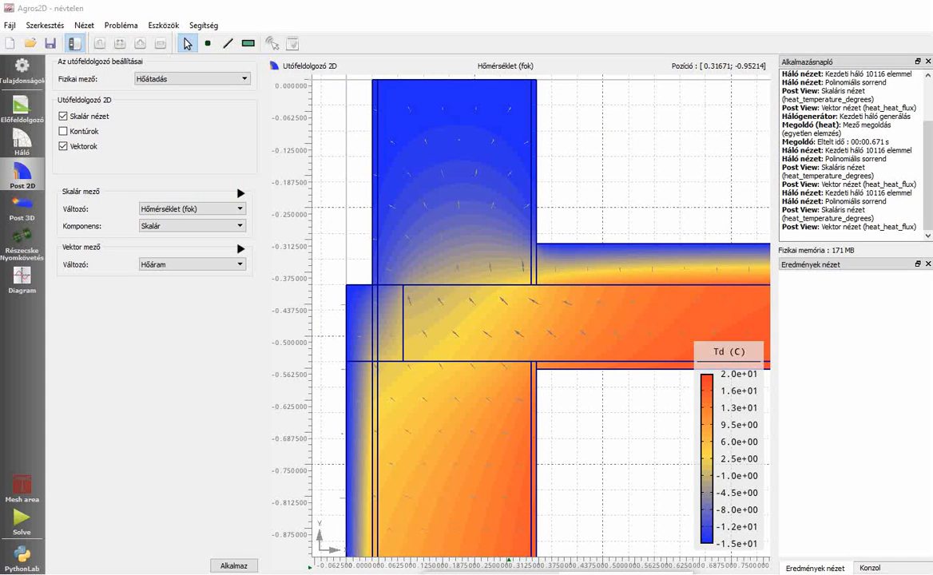
click(490, 573)
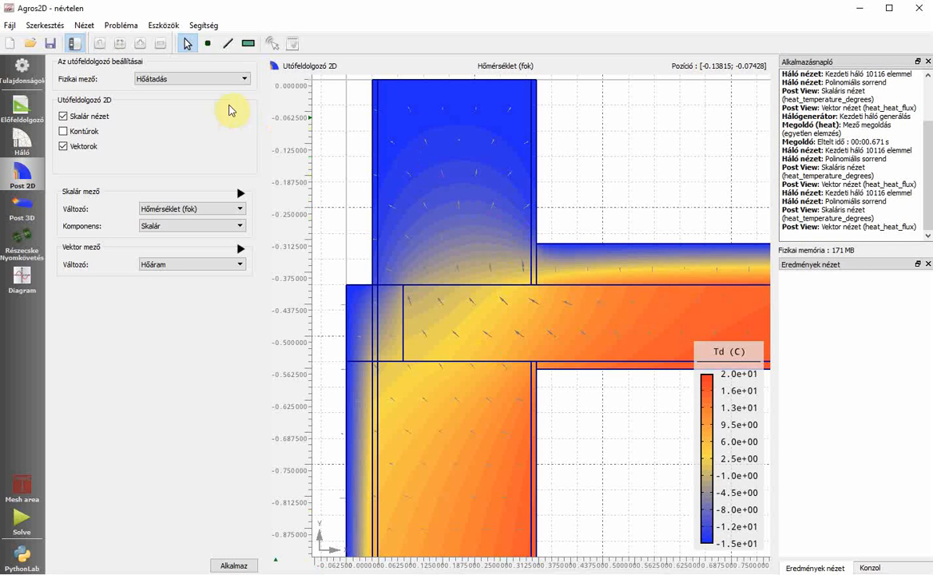
click(229, 46)
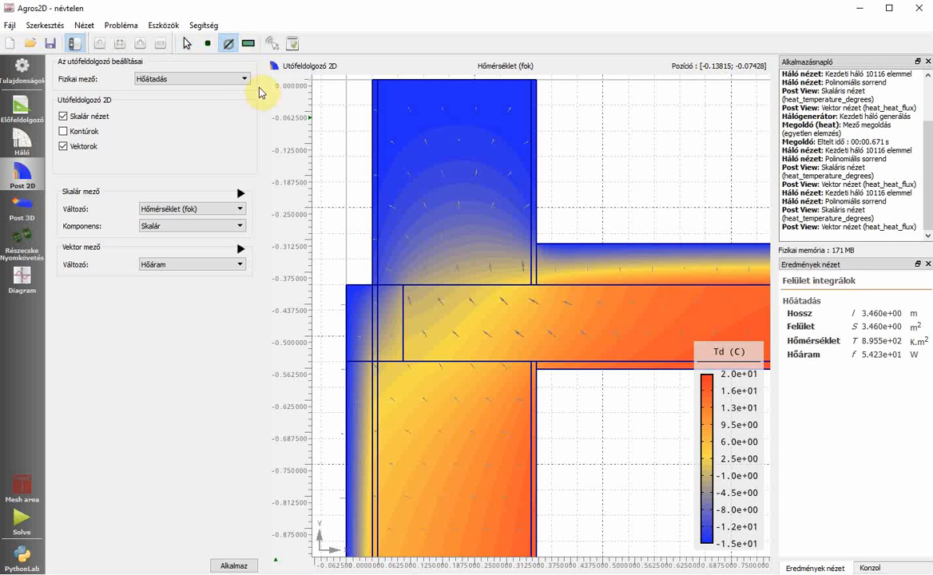
click(372, 208)
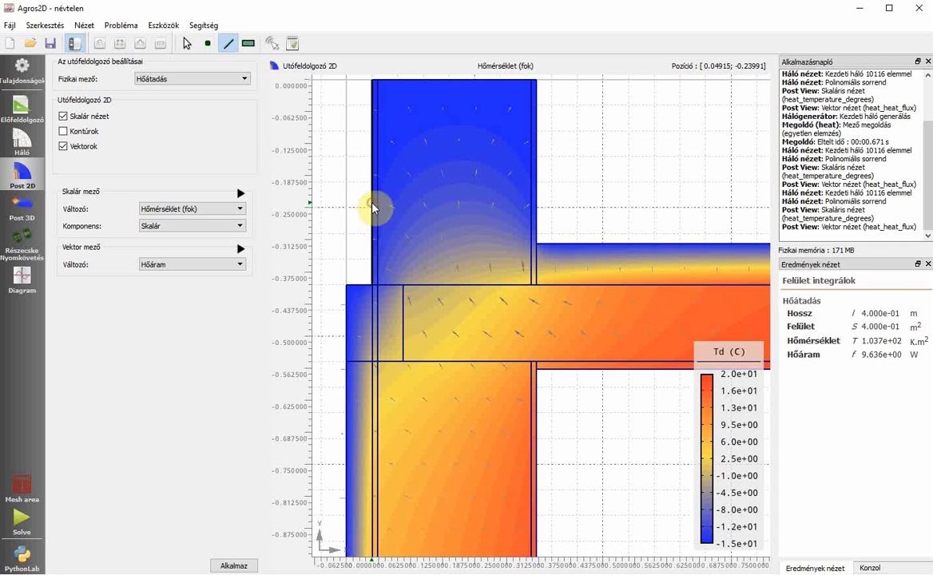
click(386, 82)
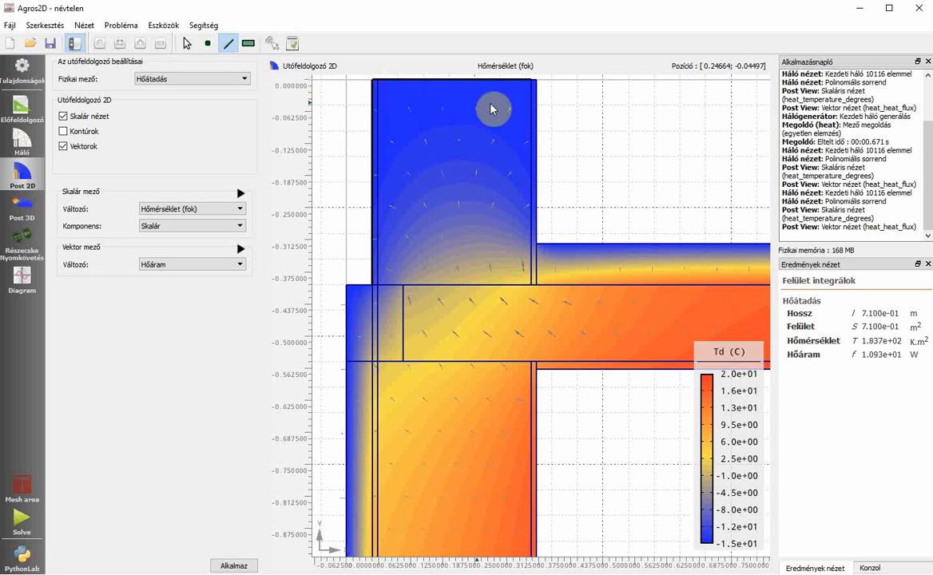
click(537, 101)
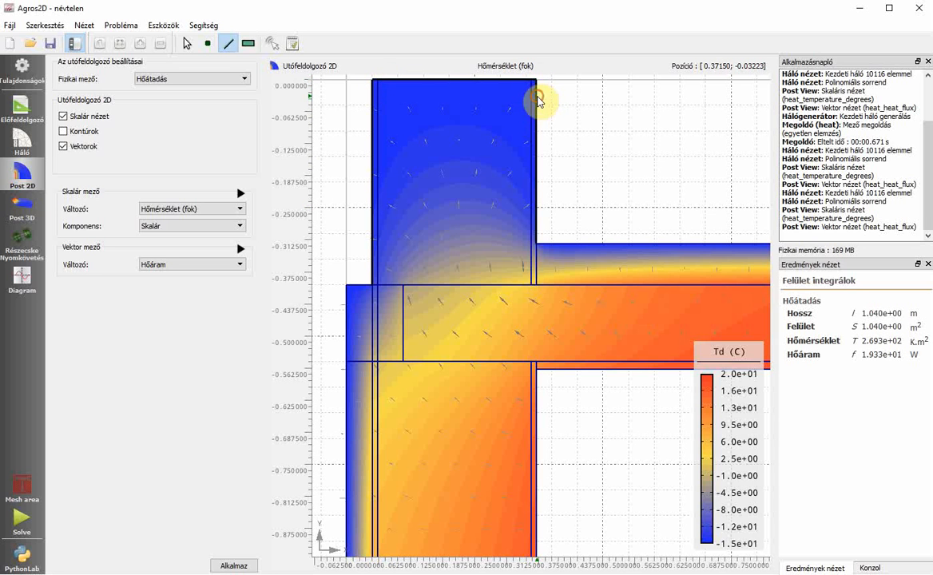
click(536, 235)
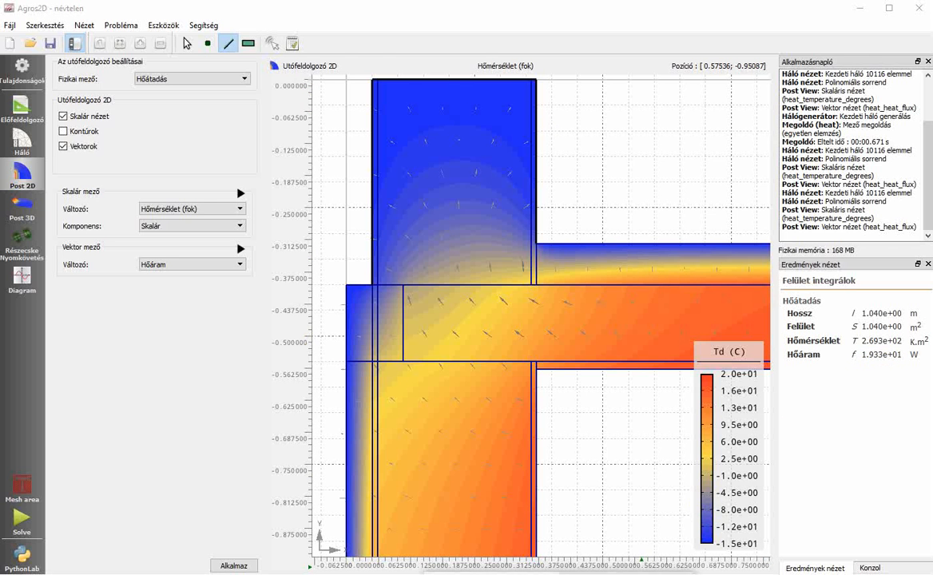
click(674, 574)
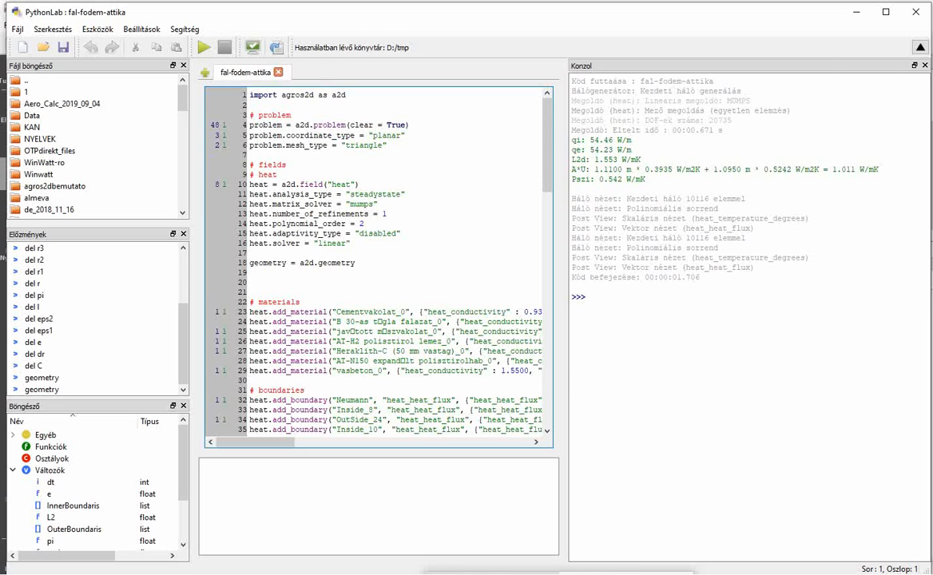
key(alt+Tab)
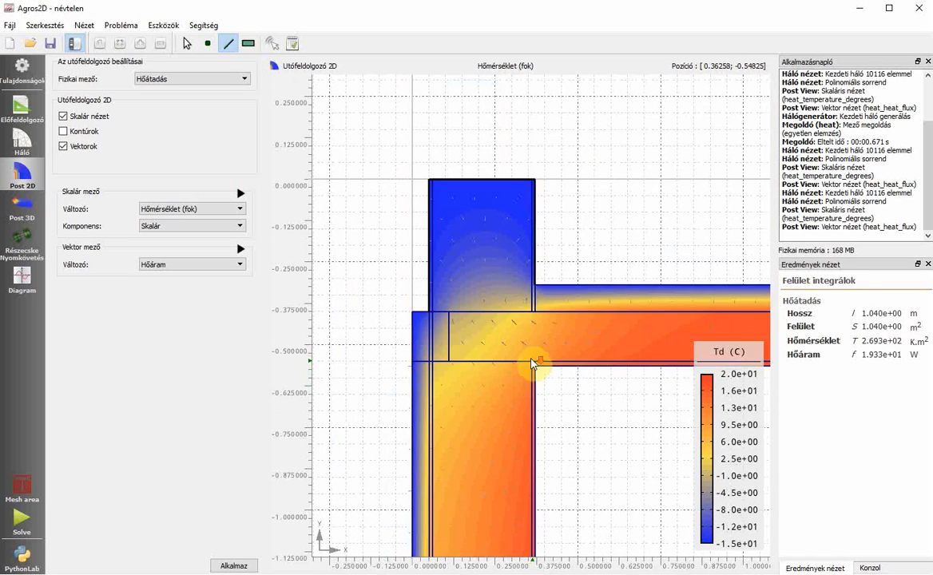
drag(532, 353, 452, 251)
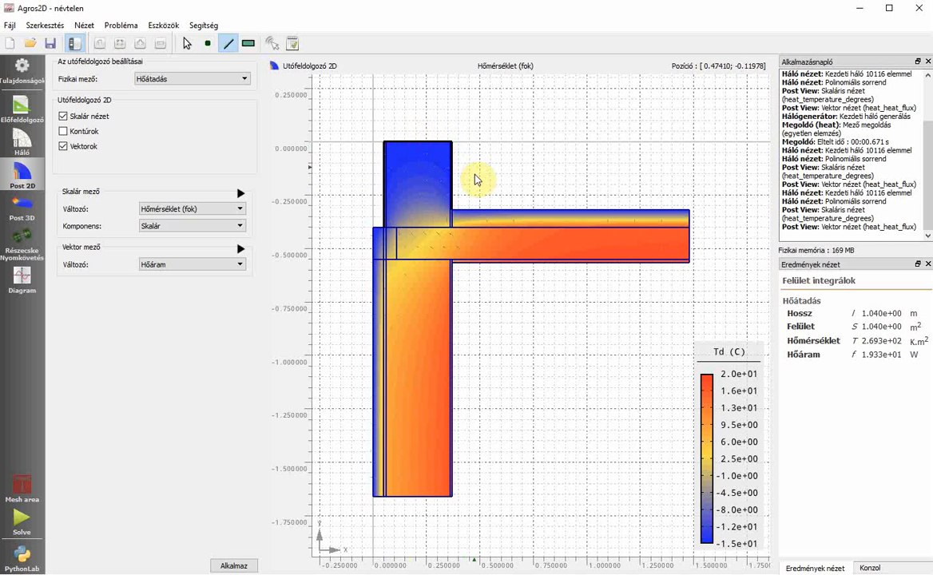
Switch to WinWatt and create a copy of the fal-födém-attika structure named "fal-födém-attika szigetelve"
key(alt+Tab)
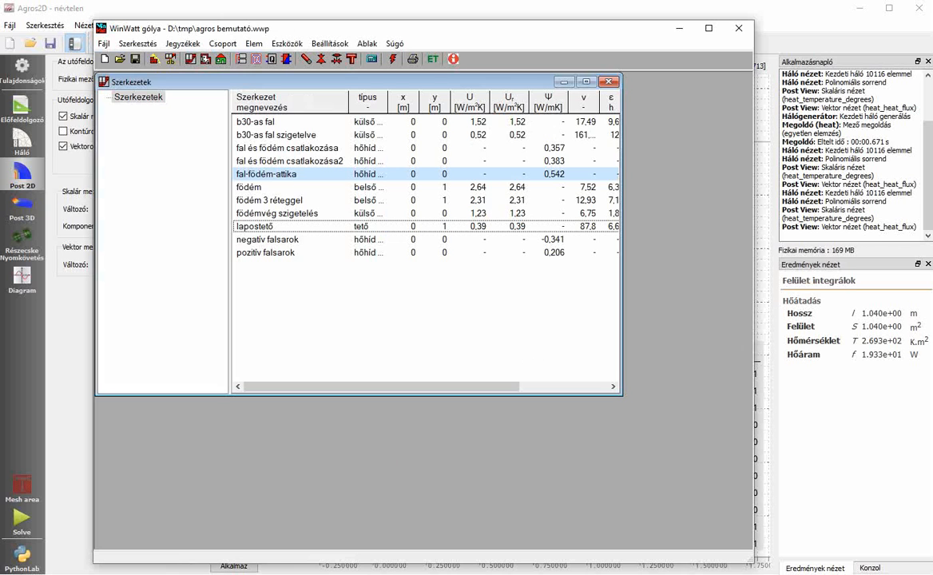
click(271, 174)
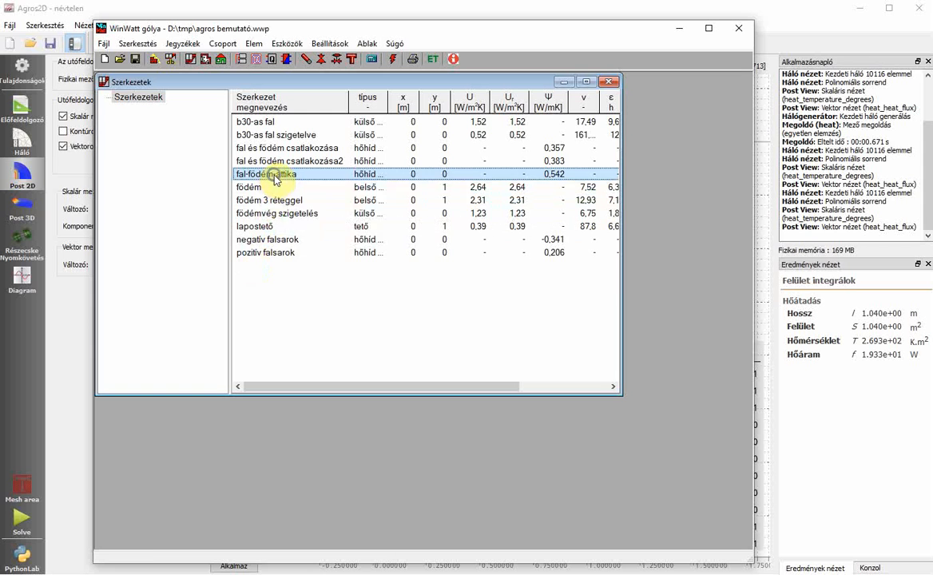
right_click(273, 178)
click(288, 213)
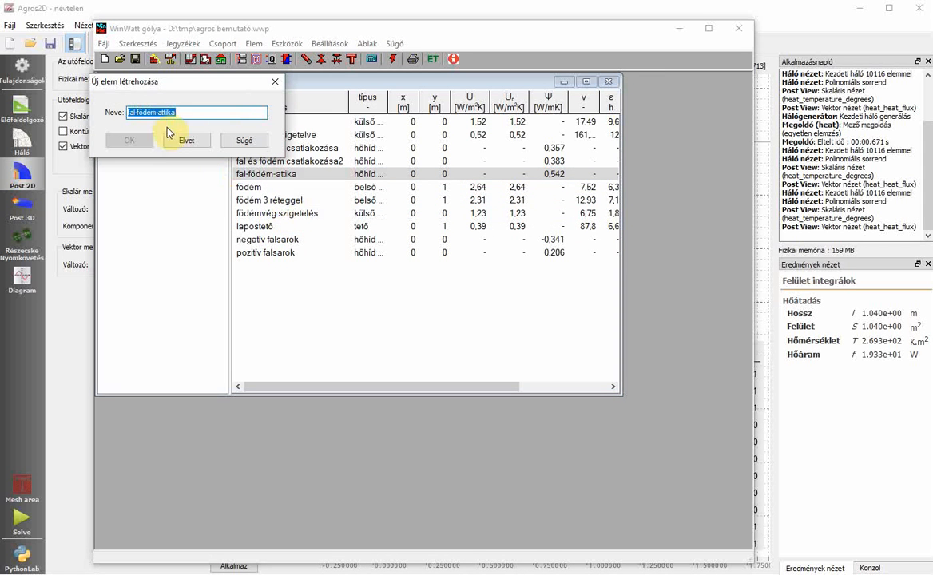
click(183, 112)
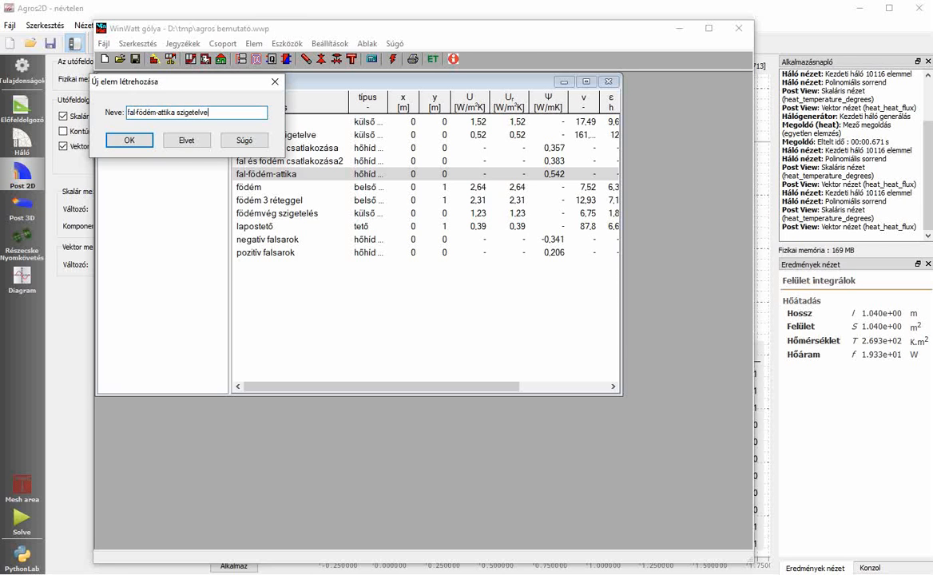
key(Return)
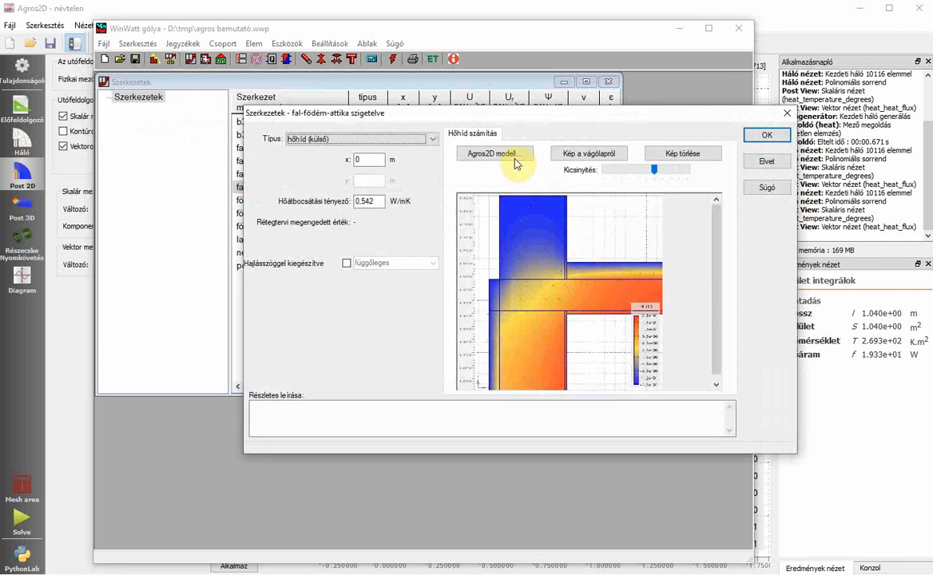
Open the new structure's Agros2D model and copy the name of the external wall's AT-H2 polisztirol lemez layer
click(514, 160)
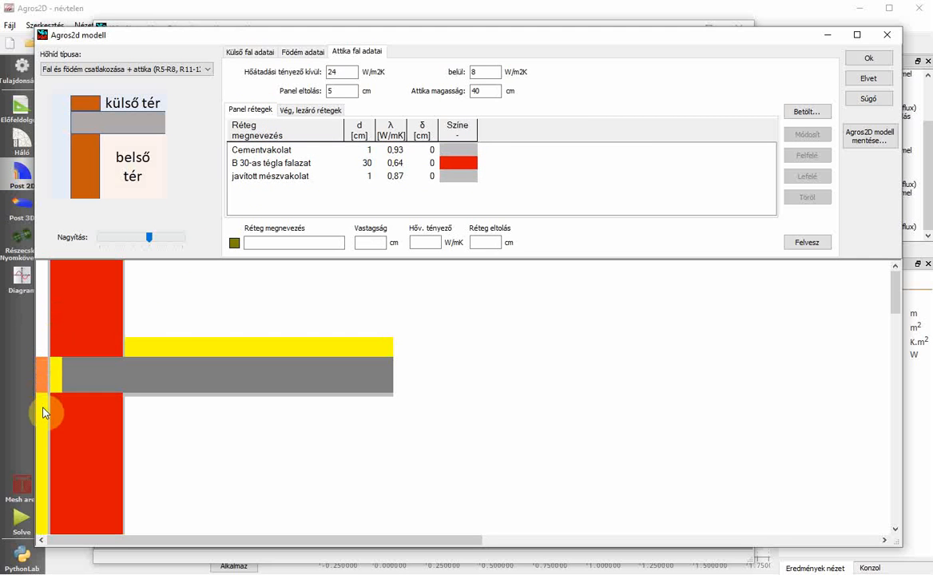
click(297, 52)
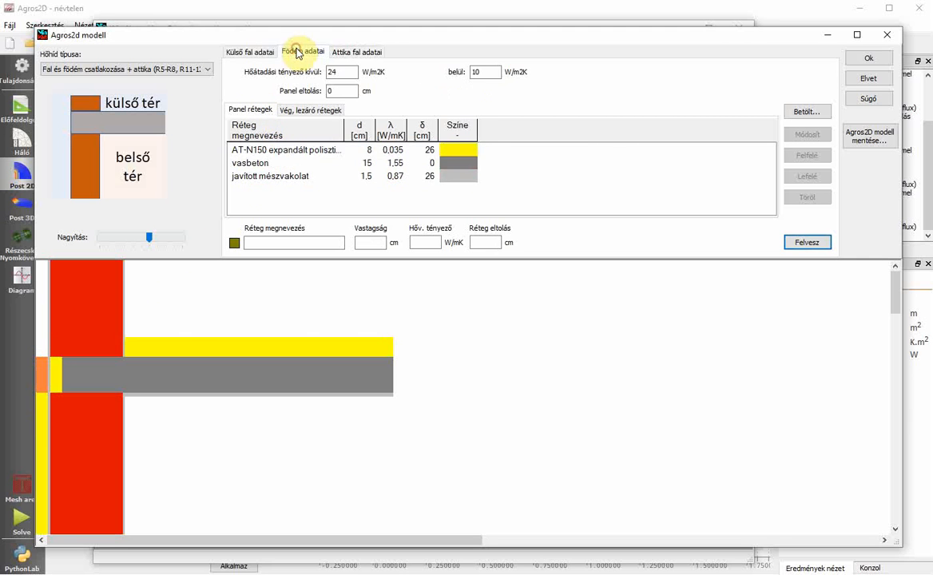
click(270, 55)
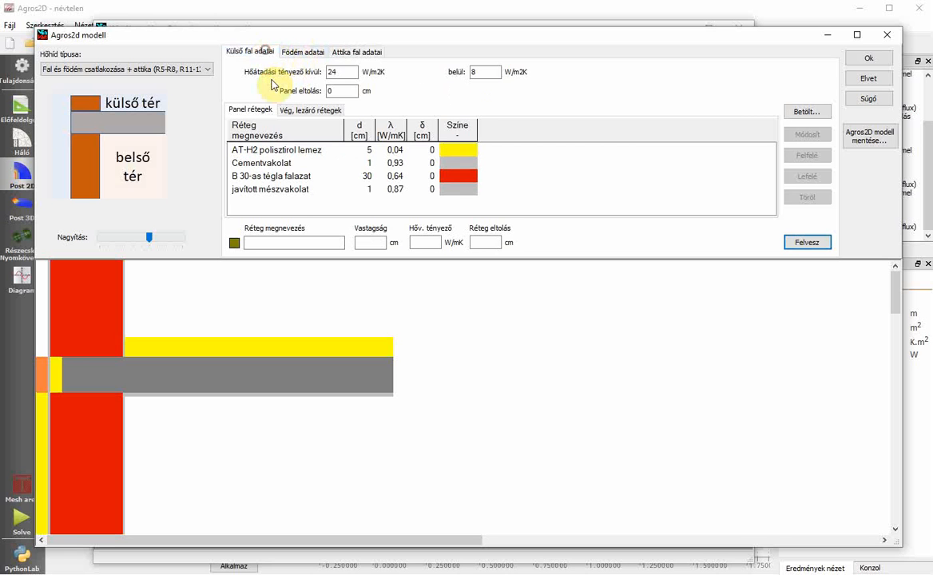
click(276, 149)
drag(327, 242, 199, 242)
key(ctrl+c)
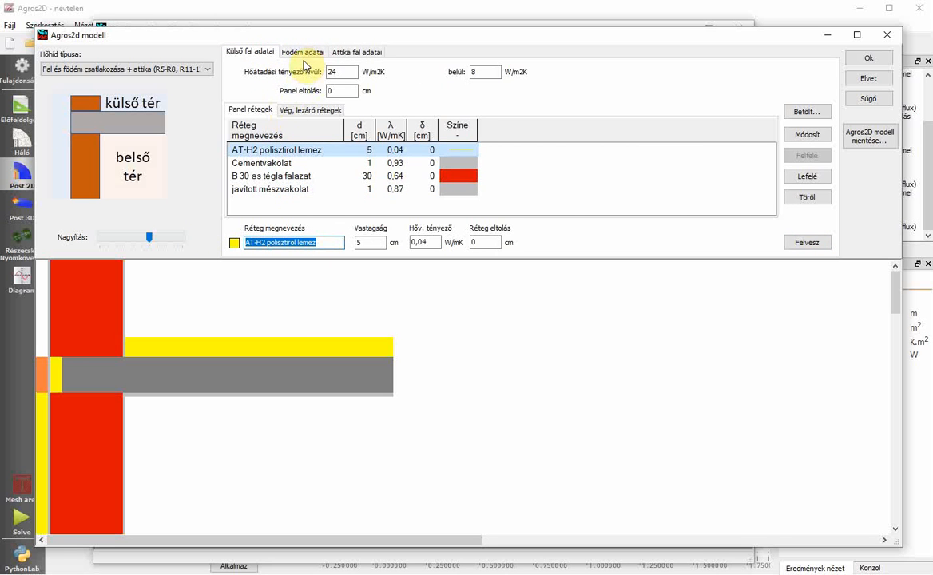
Add two AT-H2 polisztirol lemez layers to the attic wall, each 5 cm thick with a thermal conductivity of 0.04 W/mK
click(357, 51)
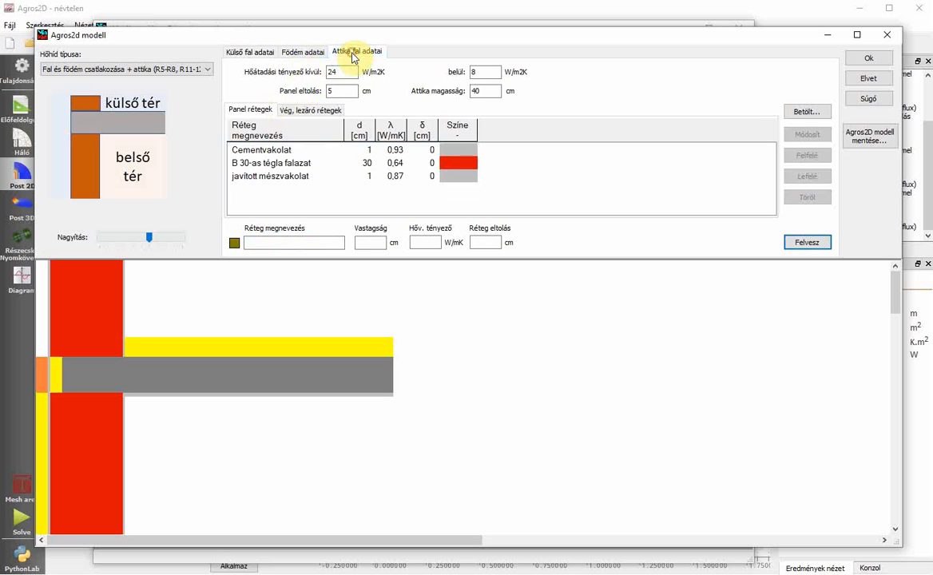
click(307, 242)
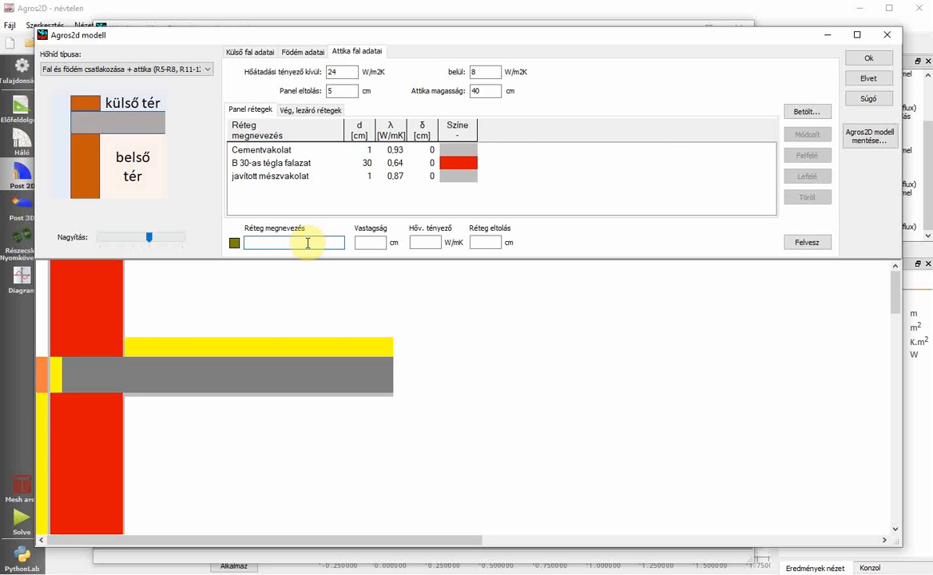
key(ctrl+v)
click(370, 243)
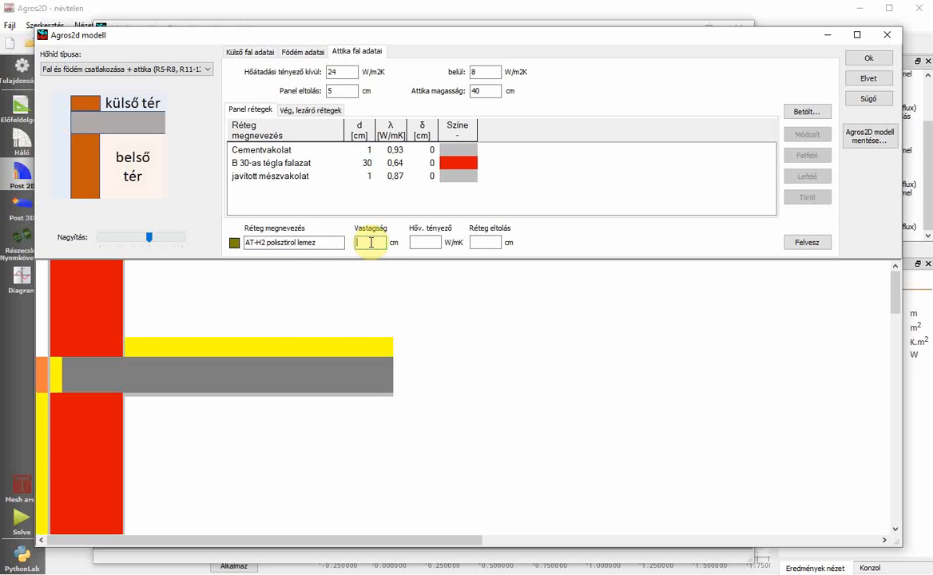
text(5)
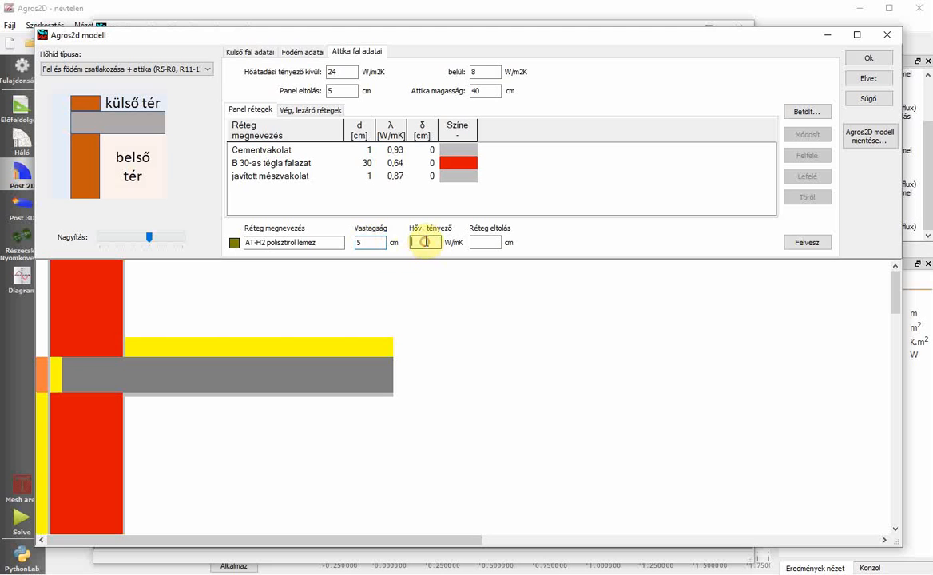
text(0.04)
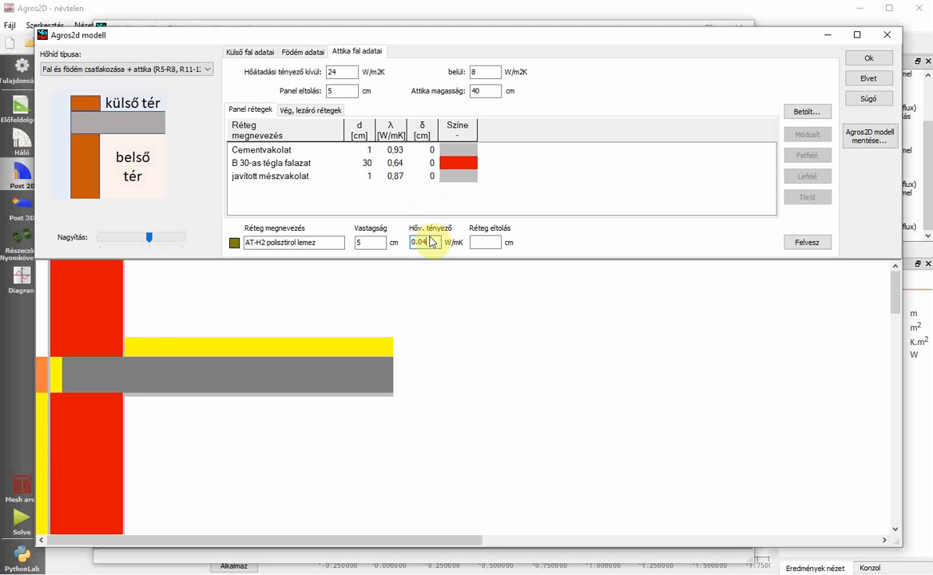
click(810, 243)
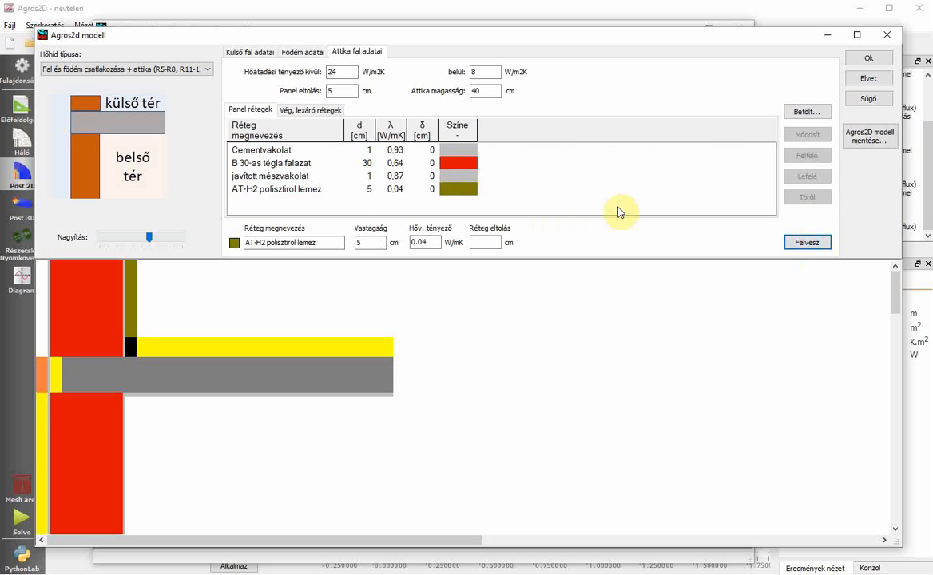
click(803, 243)
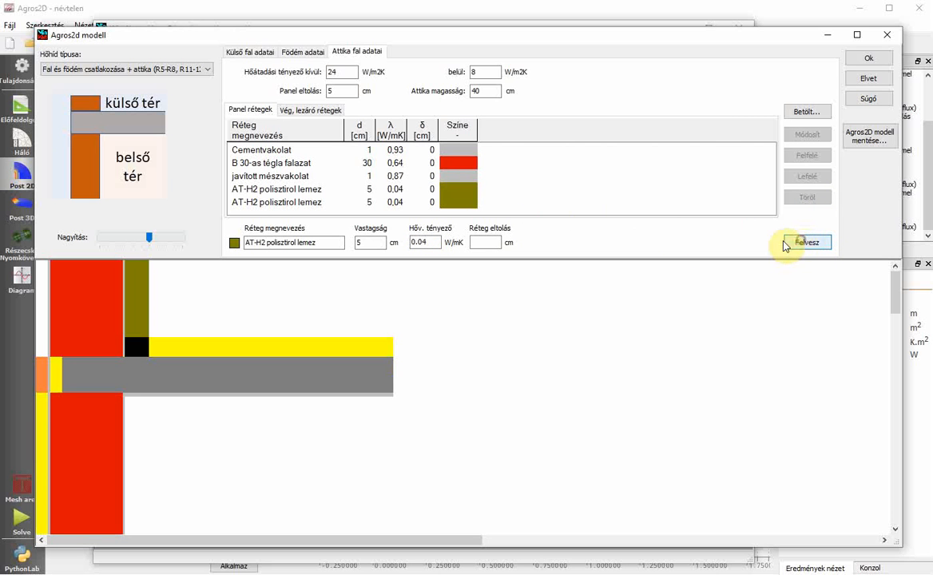
Move the first AT-H2 polisztirol lemez layer above Cementvakolat as the attic wall's outermost layer
click(463, 188)
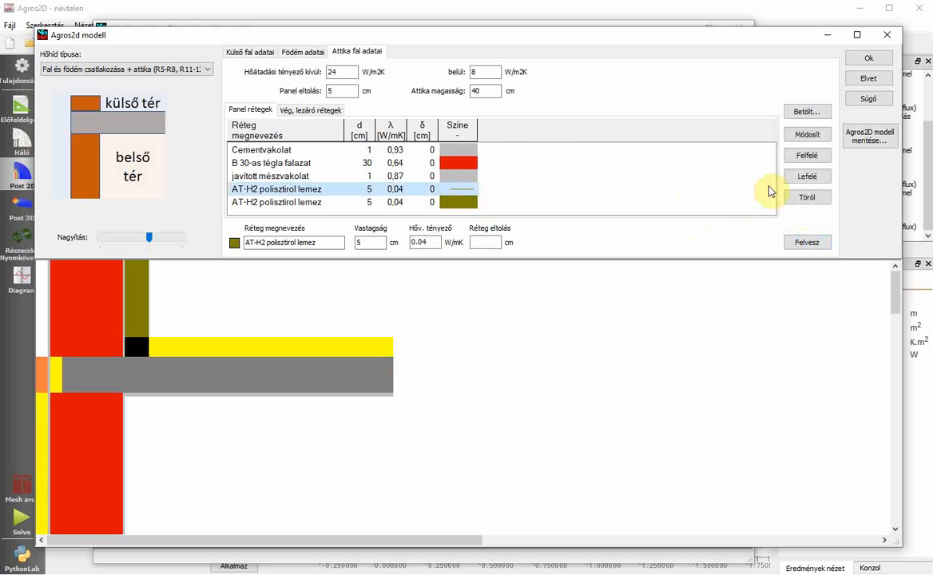
click(802, 156)
click(800, 157)
click(800, 158)
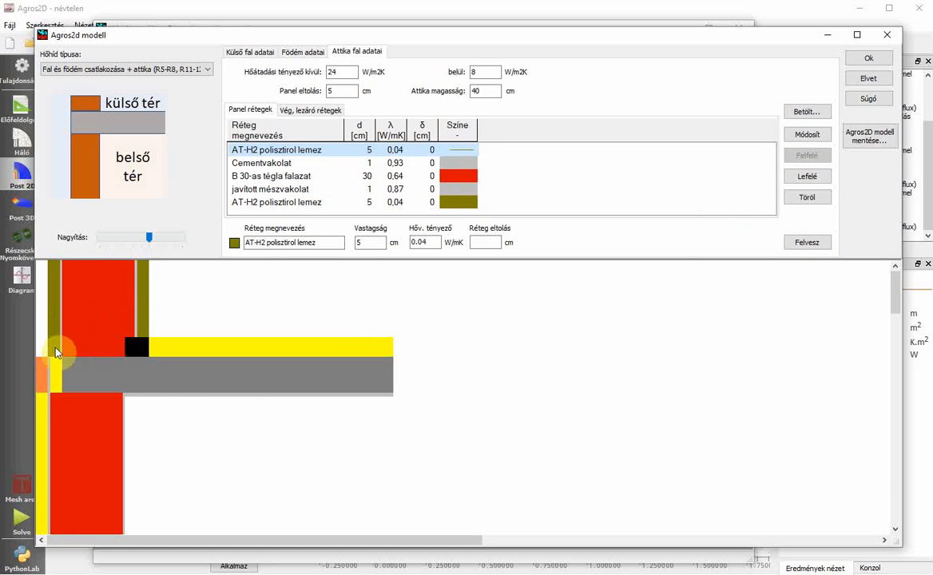
Clear the attic wall's panel offset and set the slab's AT-N150 expanded polystyrene layer offset to 31 cm
double_click(337, 90)
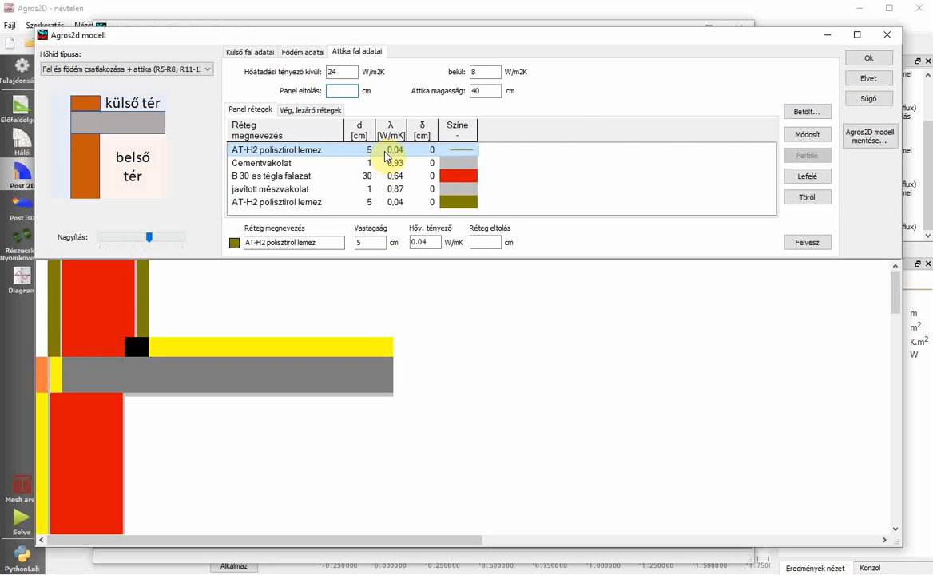
click(332, 72)
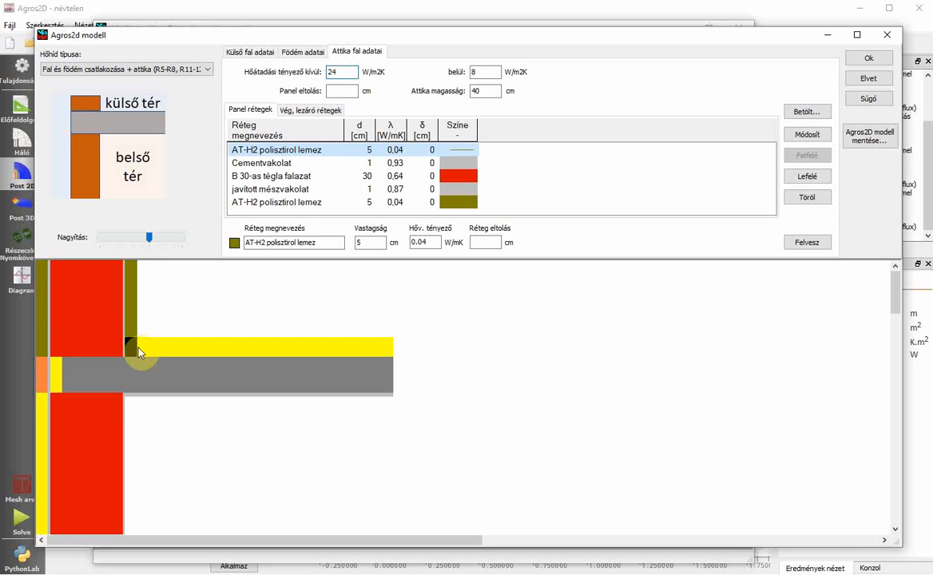
click(307, 54)
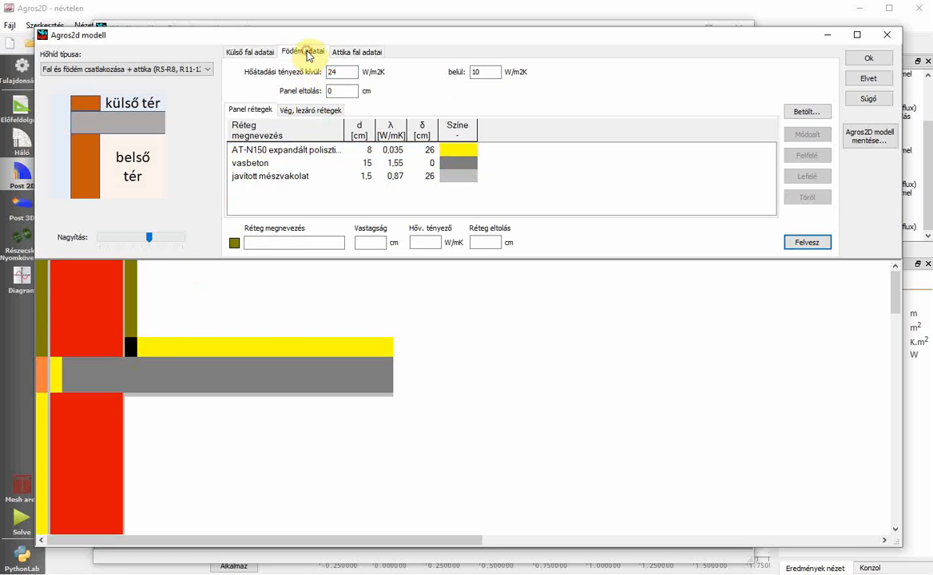
click(323, 151)
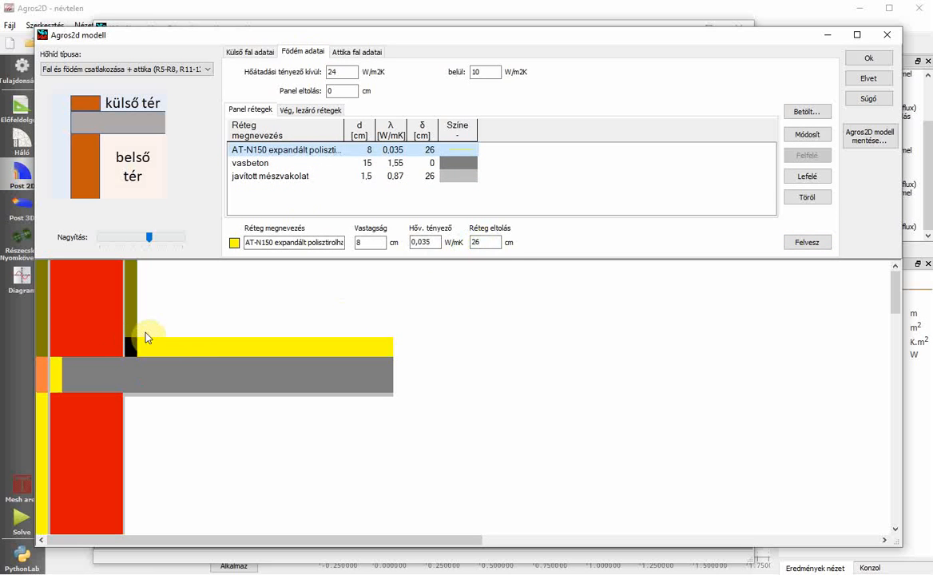
double_click(476, 243)
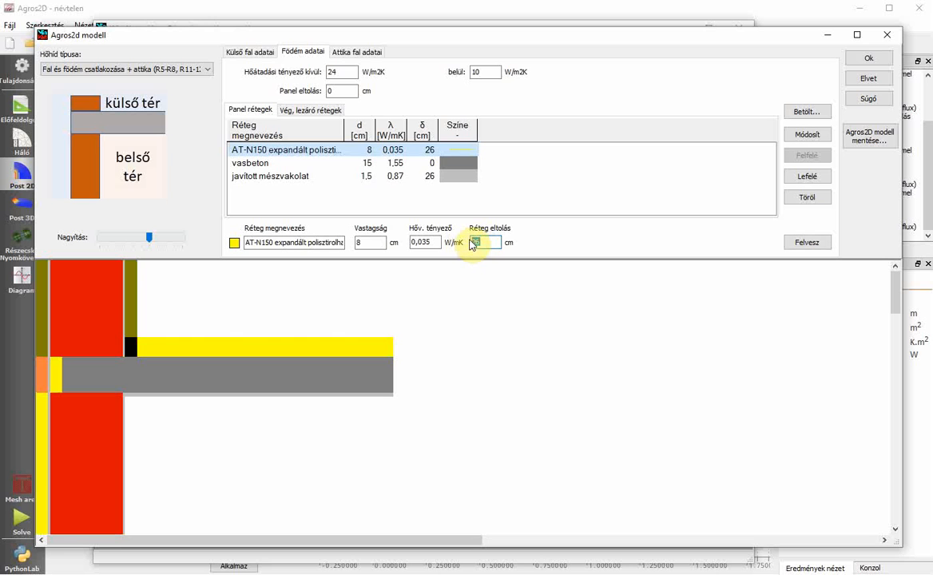
text(31)
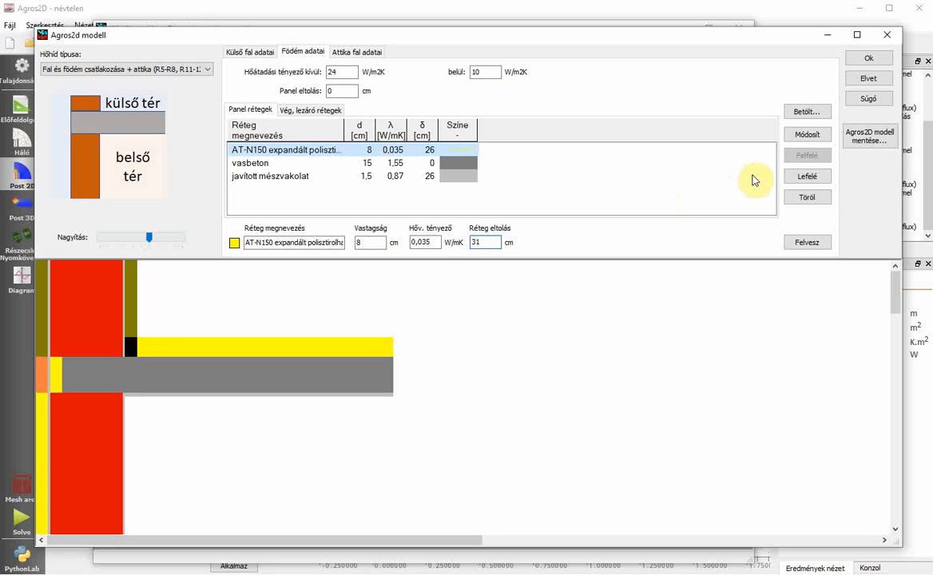
click(807, 134)
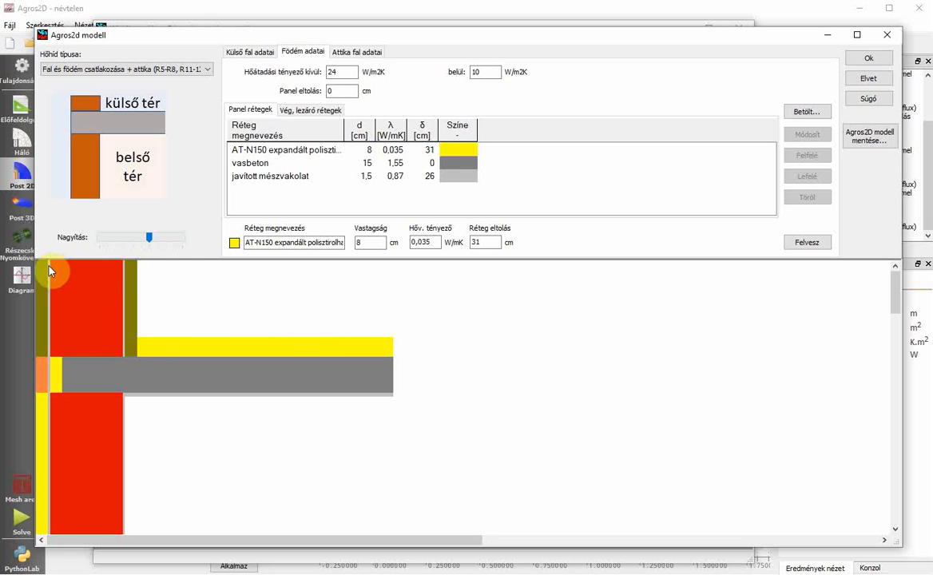
Add an AT-H2 polisztirol lemez end layer to the attic wall, 5 cm thick with a conductivity of 0.04 W/mK
click(365, 52)
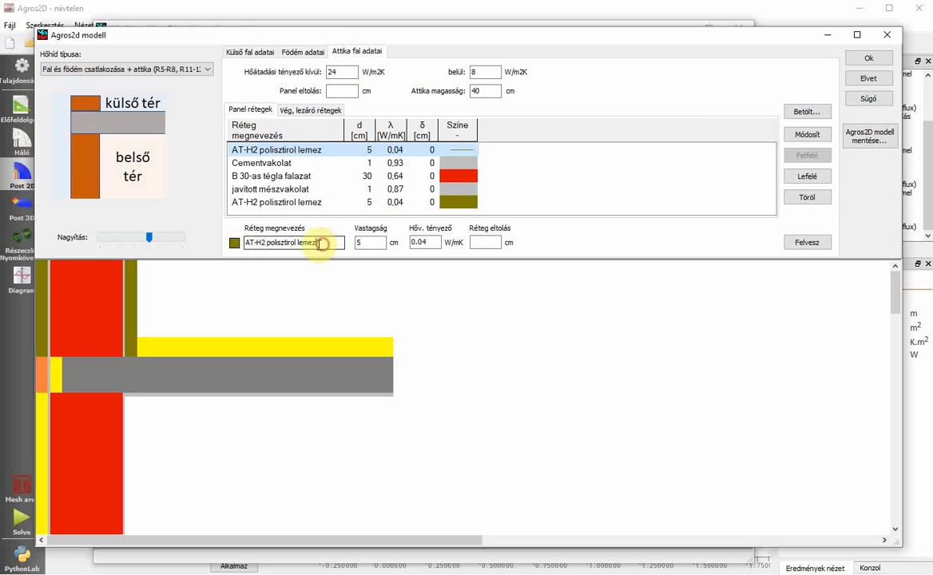
drag(325, 244, 237, 245)
click(308, 112)
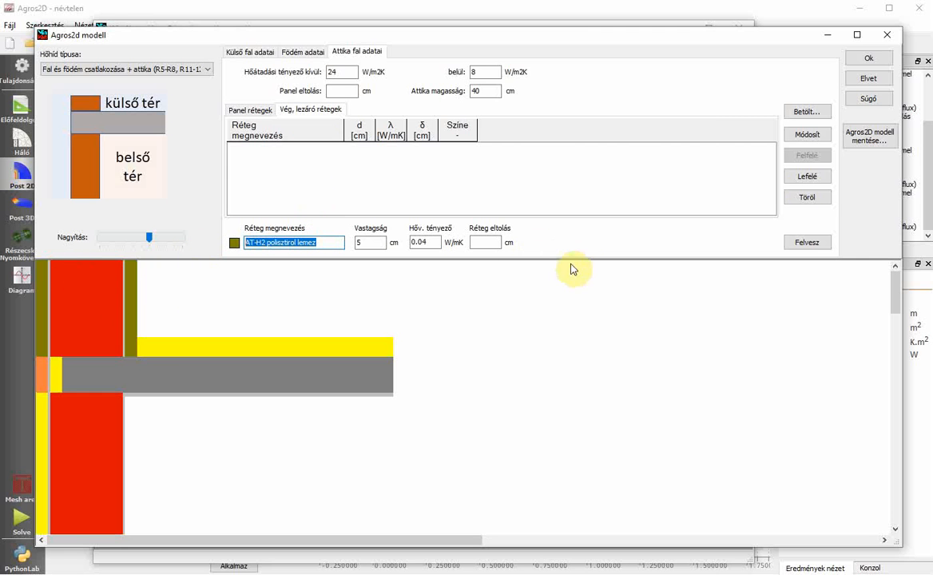
click(807, 242)
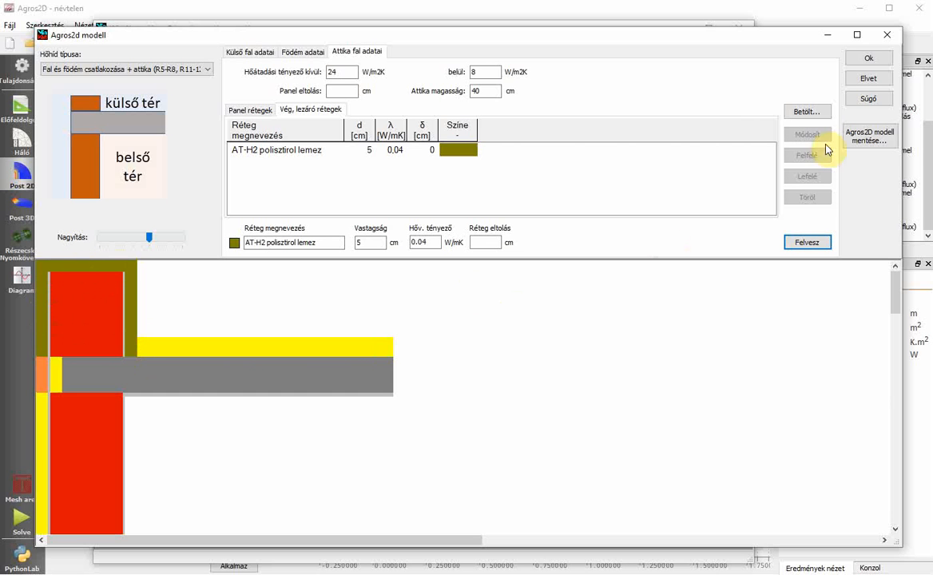
Save the Agros2D model as fal-fodem-attika_szig.py in the D:\tmp folder
click(870, 138)
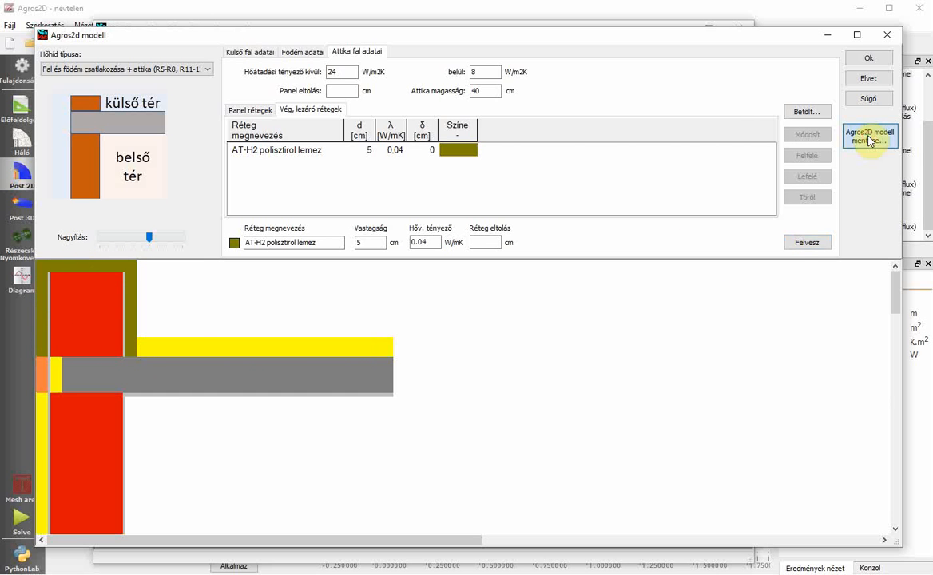
click(356, 219)
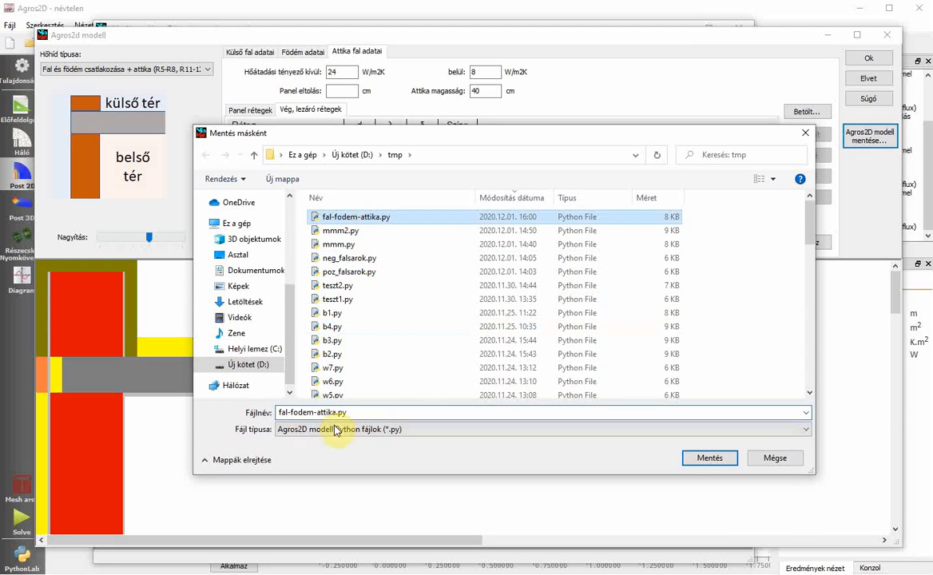
double_click(335, 413)
click(335, 413)
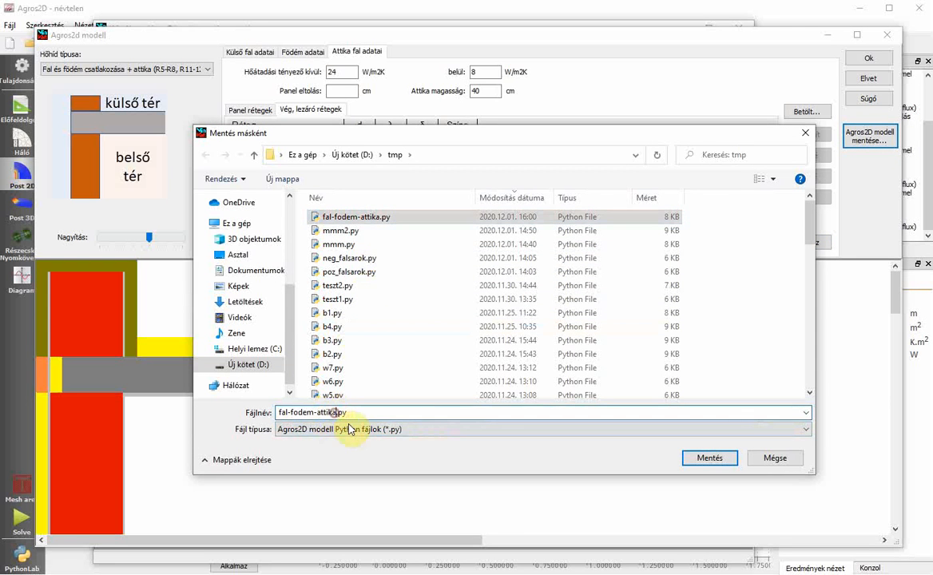
text(_)
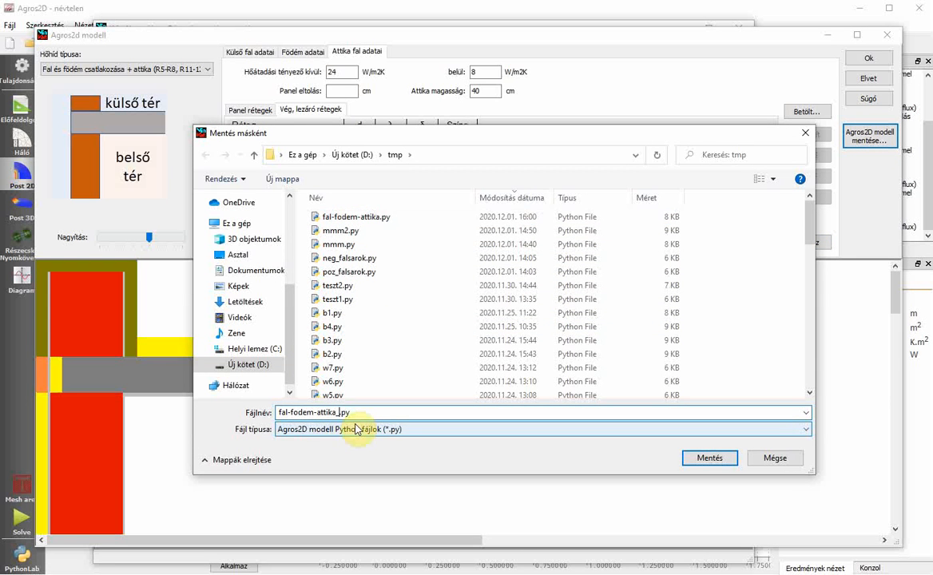
text(sz)
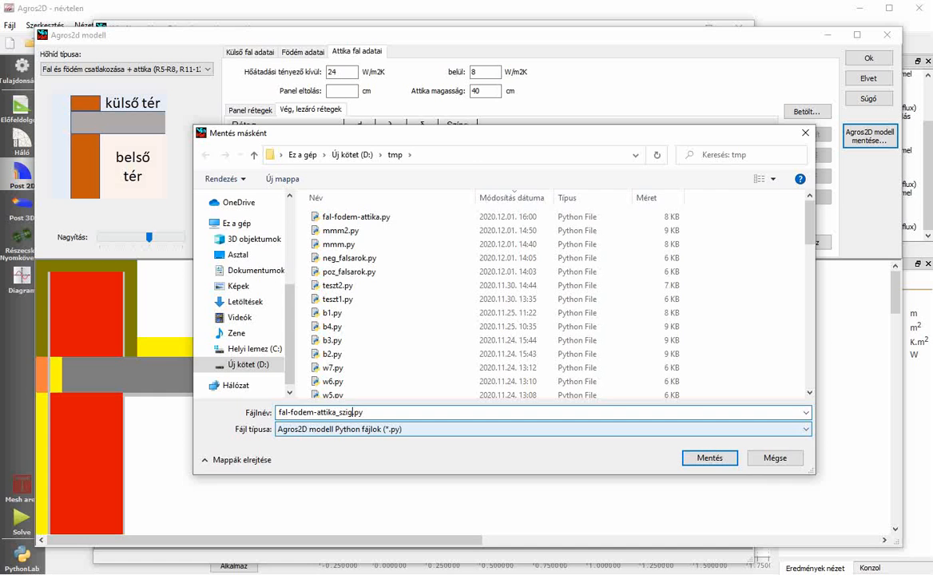
text(ig)
key(Return)
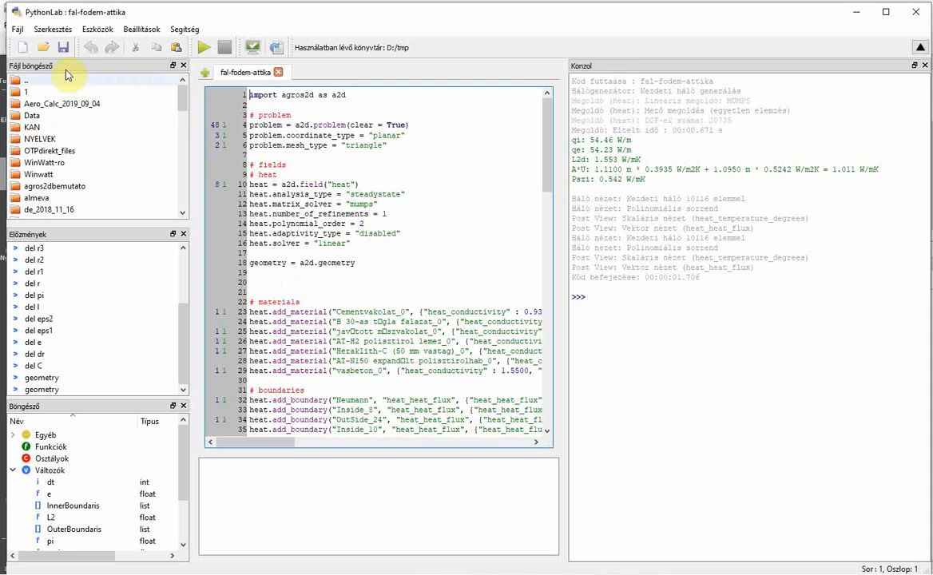
Switch to PythonLab, load the fal-fodem-attika_szig script and run it
click(41, 46)
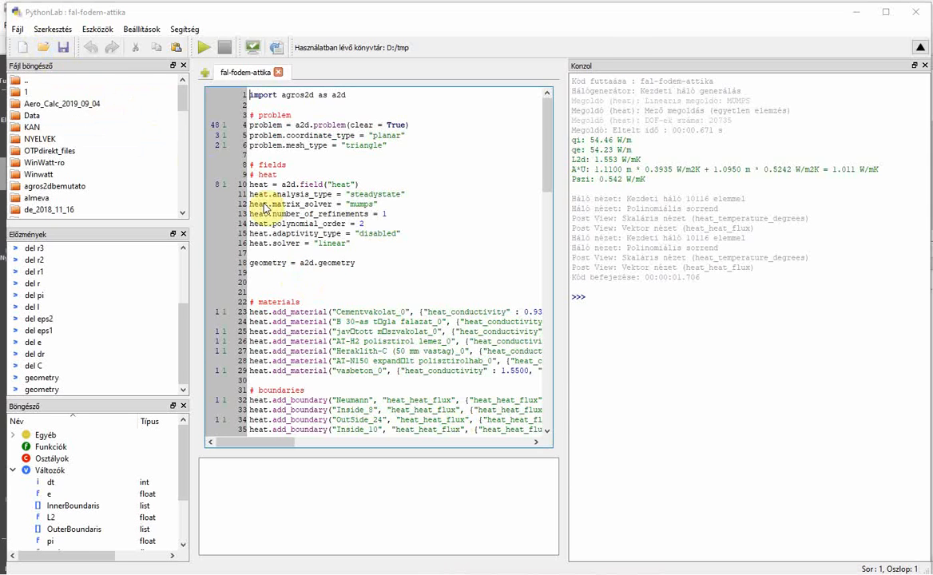
double_click(190, 118)
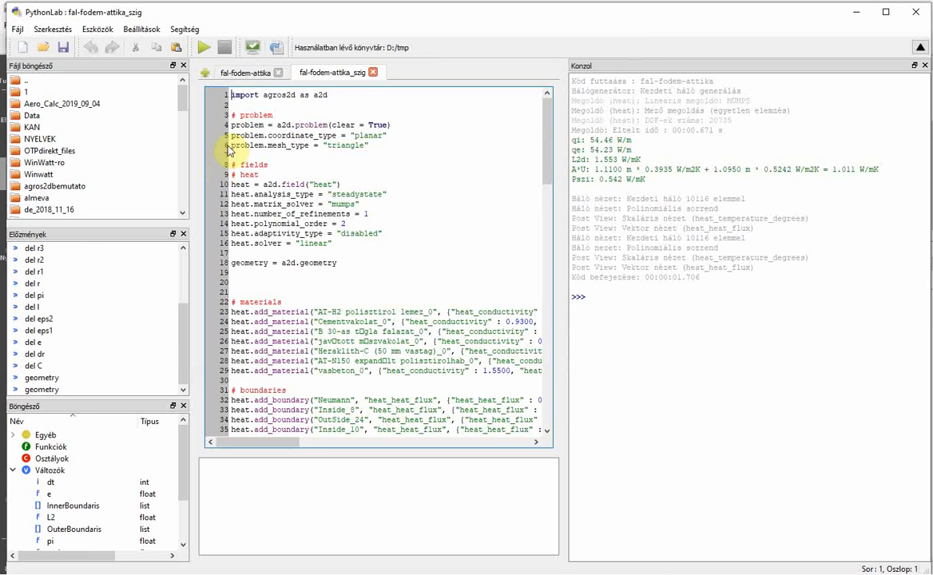
click(204, 48)
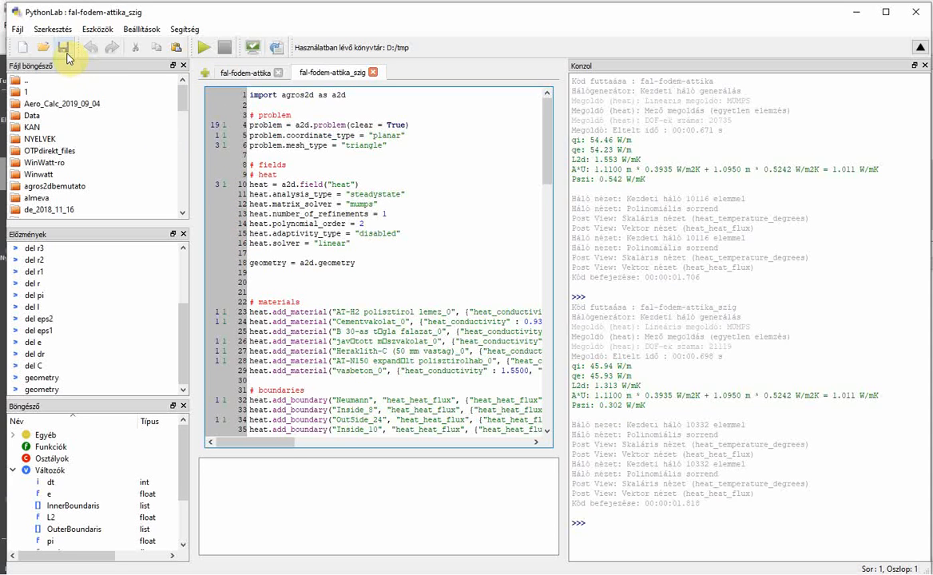
Switch to Agros2D and measure the surface integrals over the insulated attic's outer, top and inner exterior edges
click(557, 574)
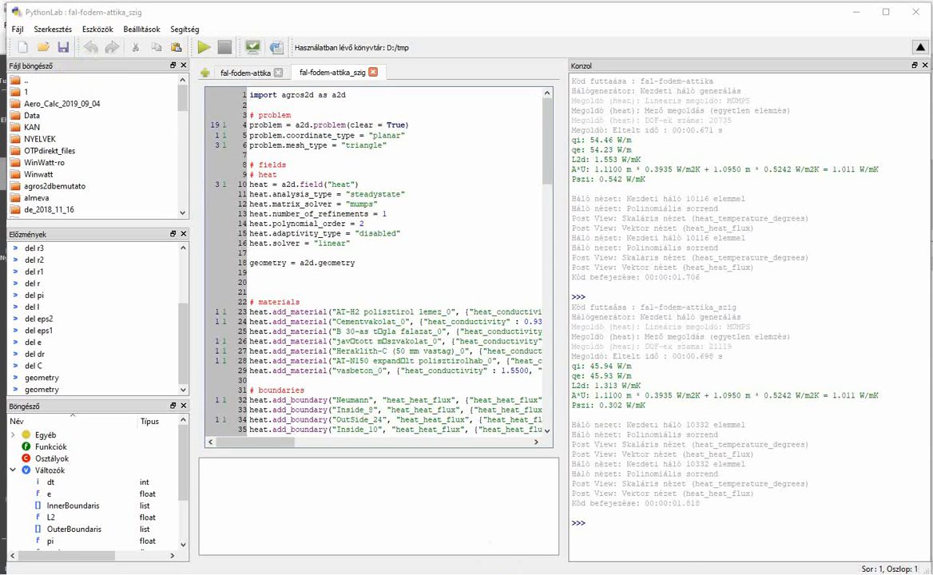
scroll(515, 346, up, 4)
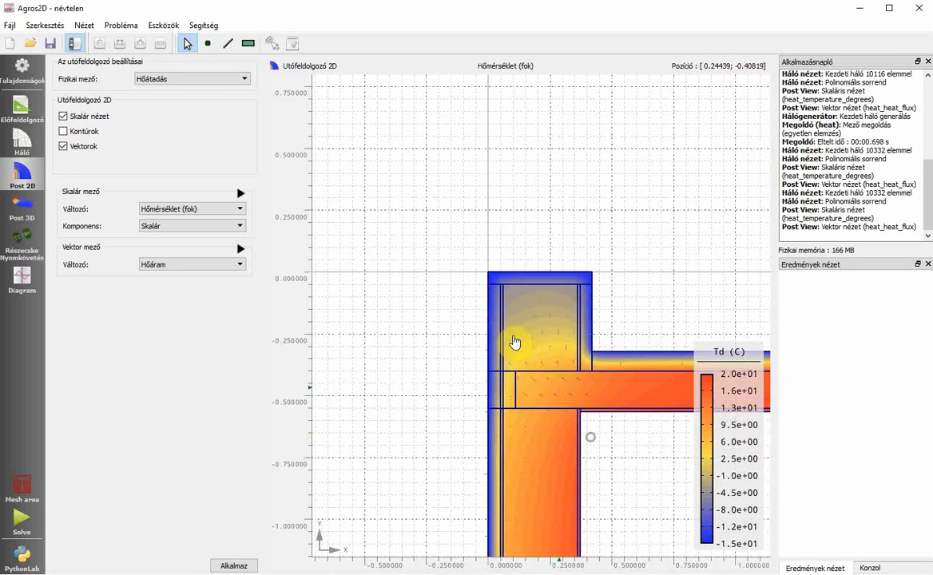
scroll(467, 270, up, 3)
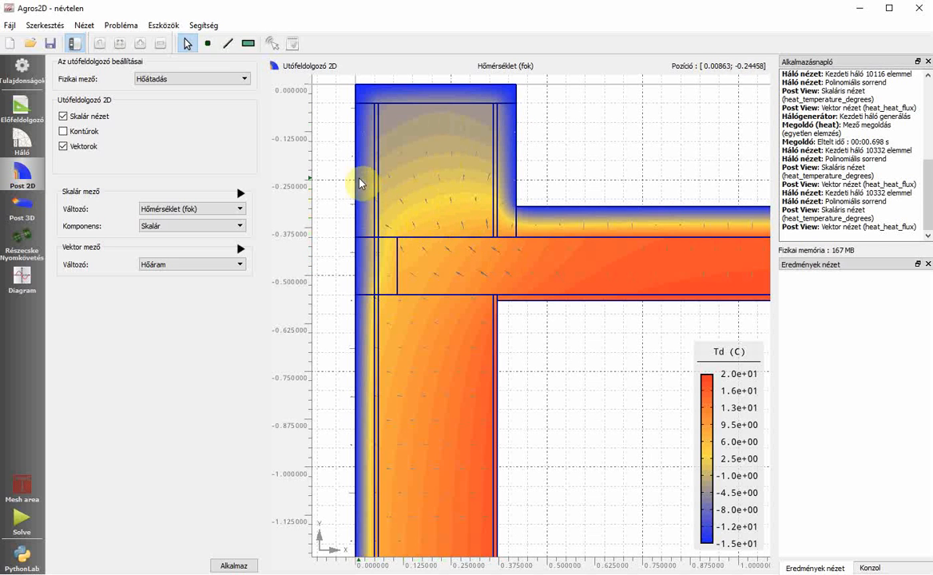
click(228, 44)
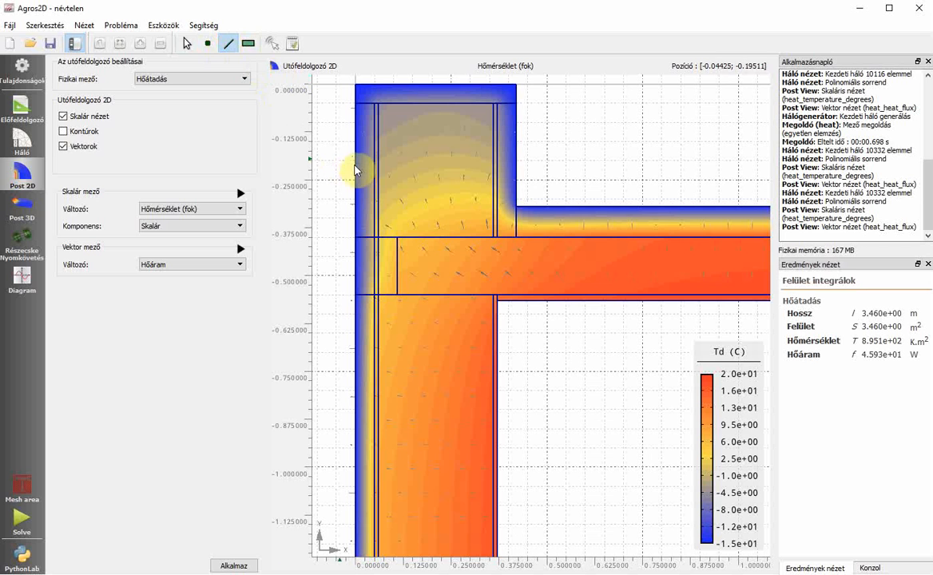
click(356, 97)
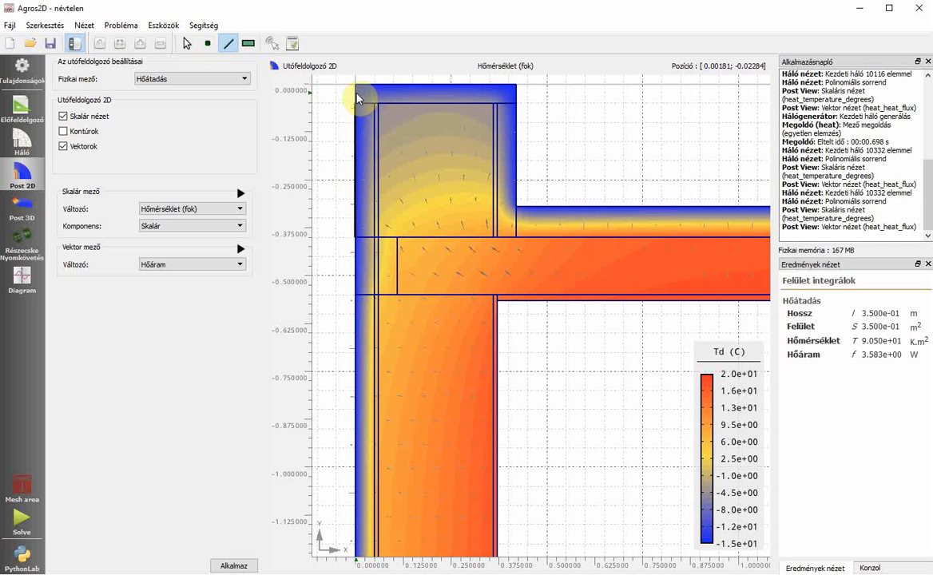
click(384, 85)
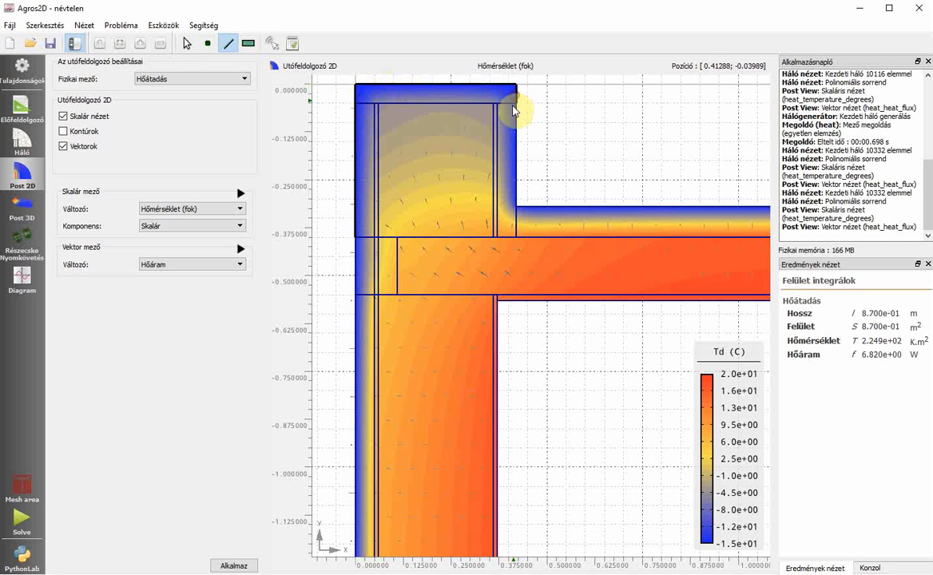
click(516, 135)
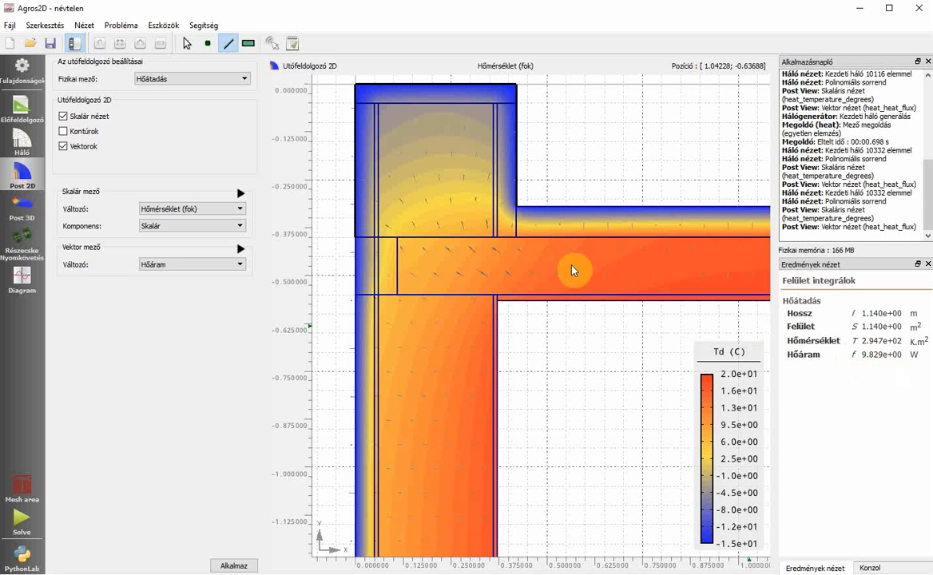
Copy the temperature field image to the clipboard, and accept the Agros2D model back in WinWatt
click(55, 30)
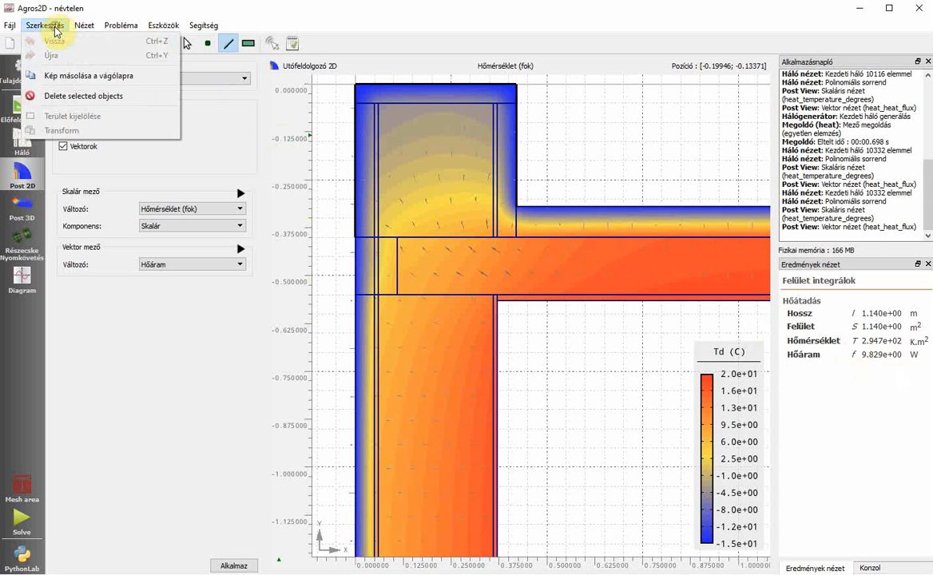
click(63, 77)
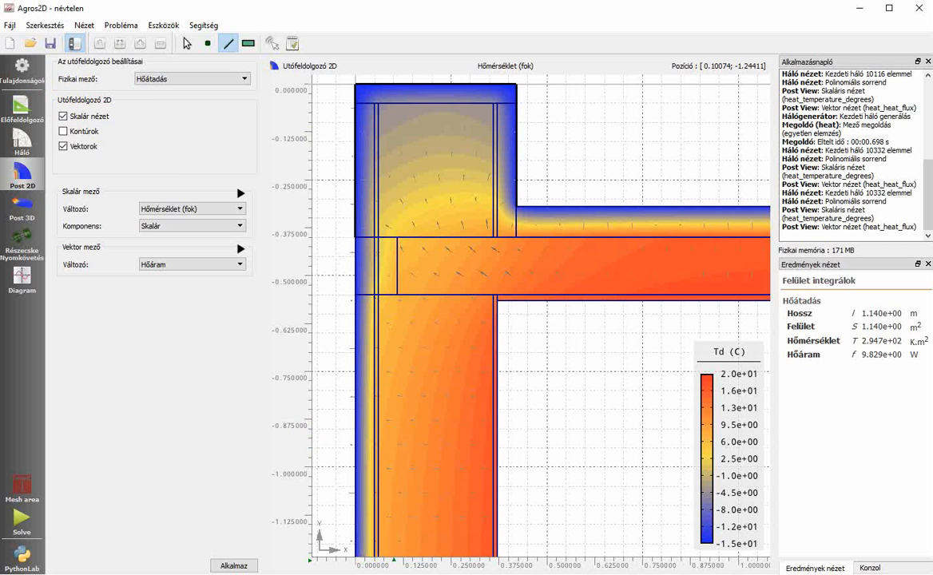
click(623, 574)
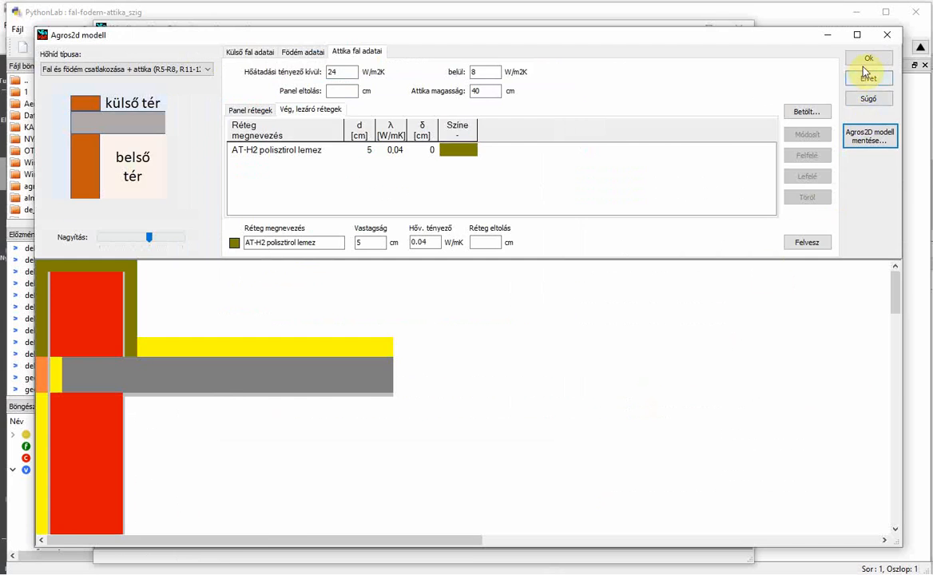
click(865, 64)
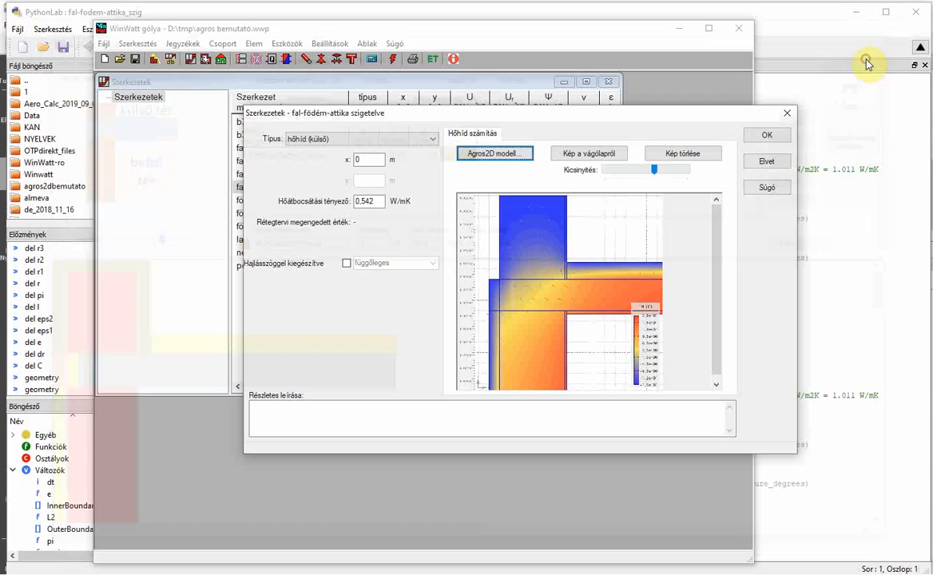
Set the insulated structure's heat transmittance to 0,302 W/mK and replace its picture with the clipboard image
double_click(364, 201)
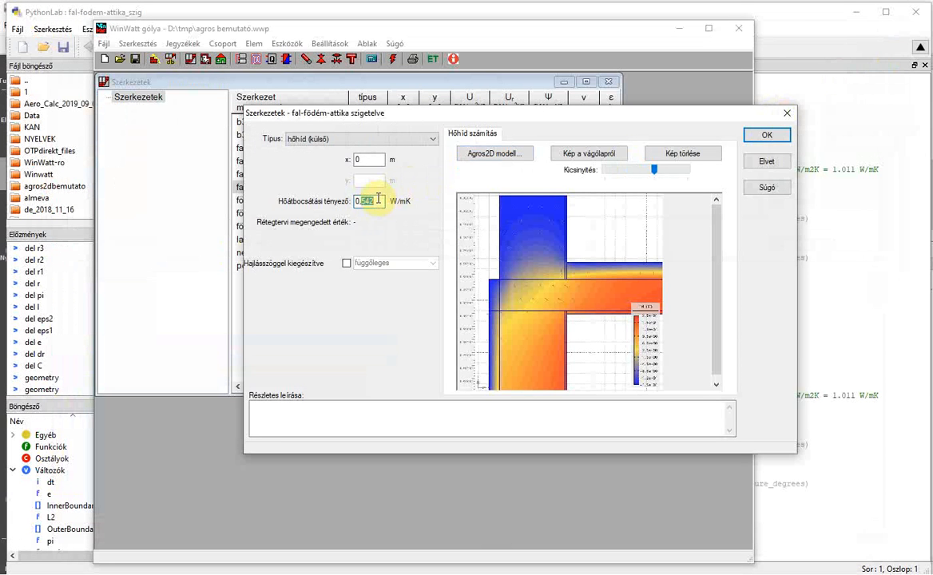
text(0,302)
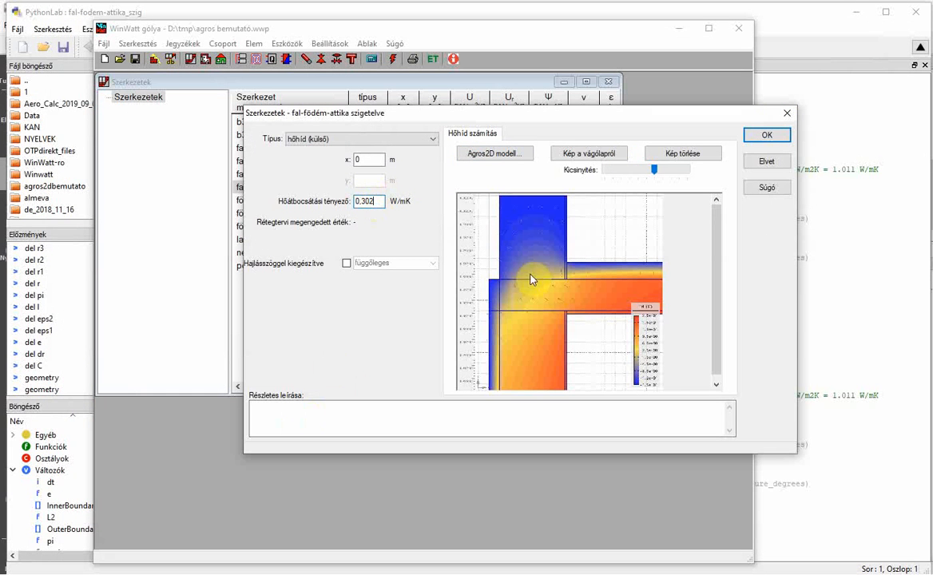
click(564, 152)
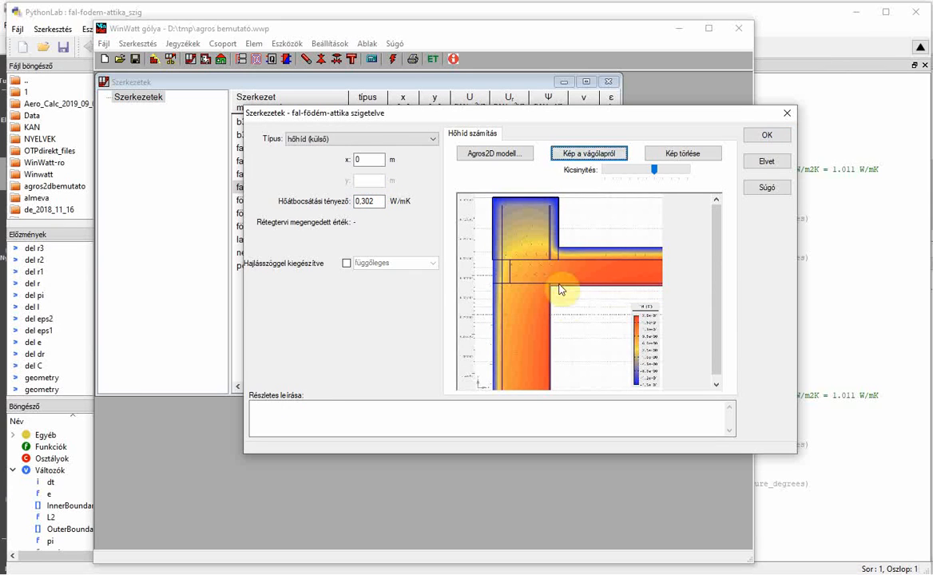